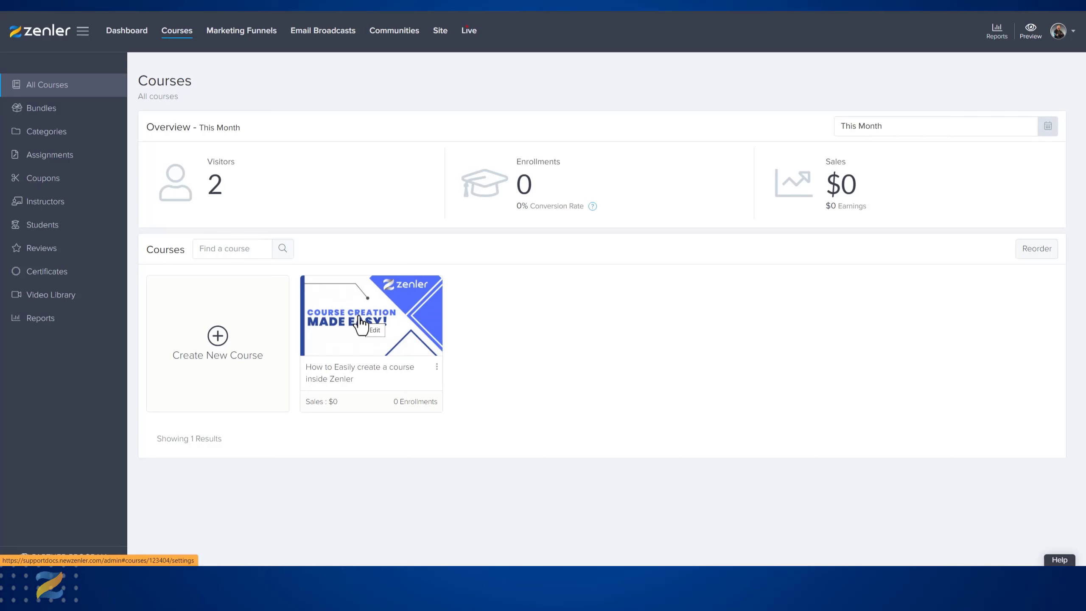
# Open the curriculum of the course "How to Easily create a course inside Zenler" and add a lesson to the Other Media section
pyautogui.click(361, 324)
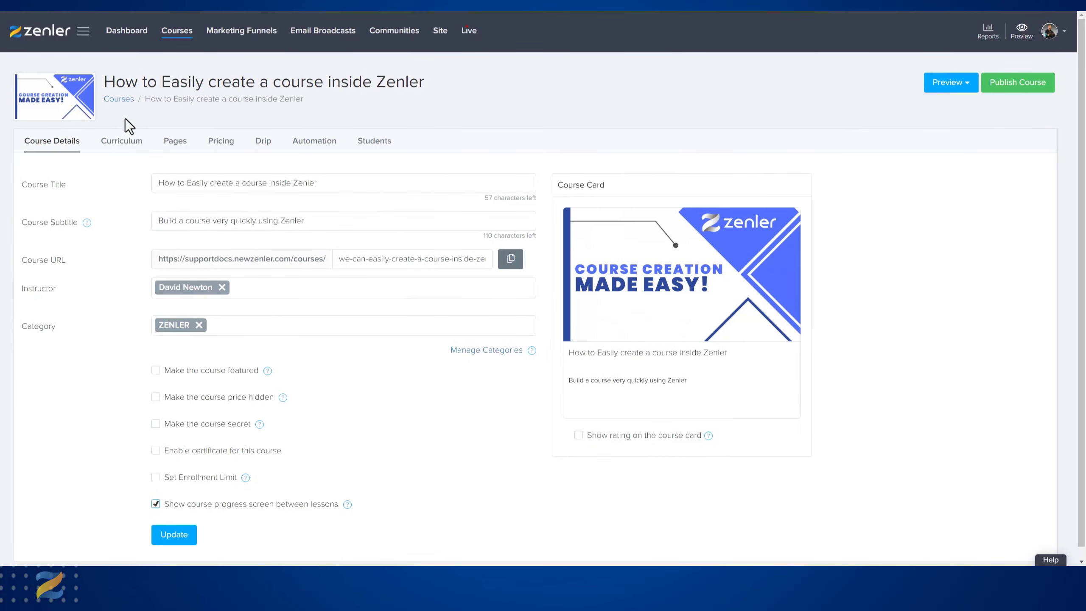
pyautogui.click(148, 146)
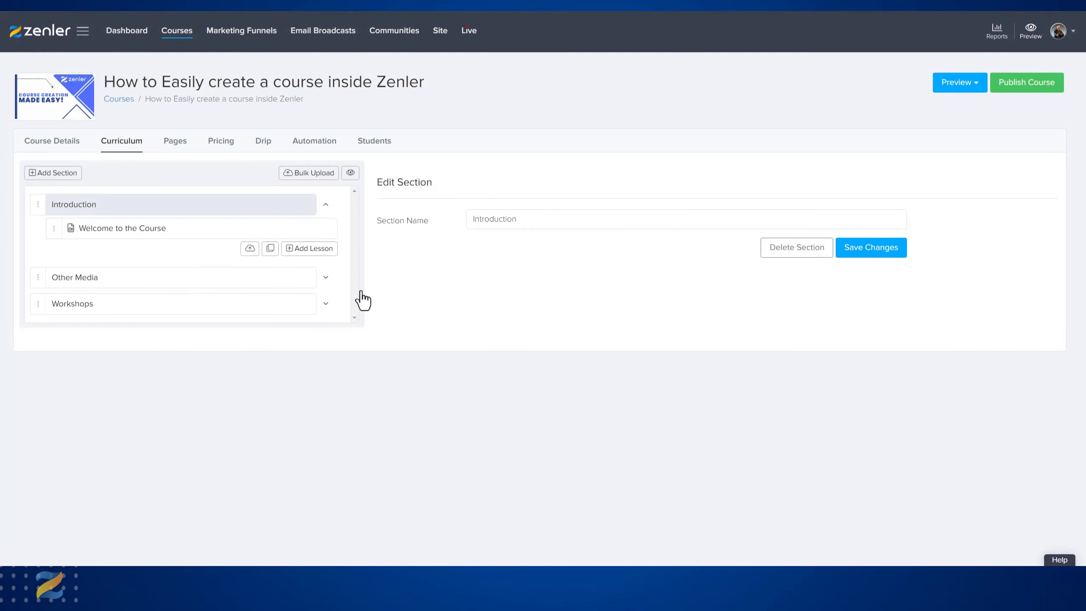
pyautogui.click(326, 277)
pyautogui.scroll(-2, 408, 289)
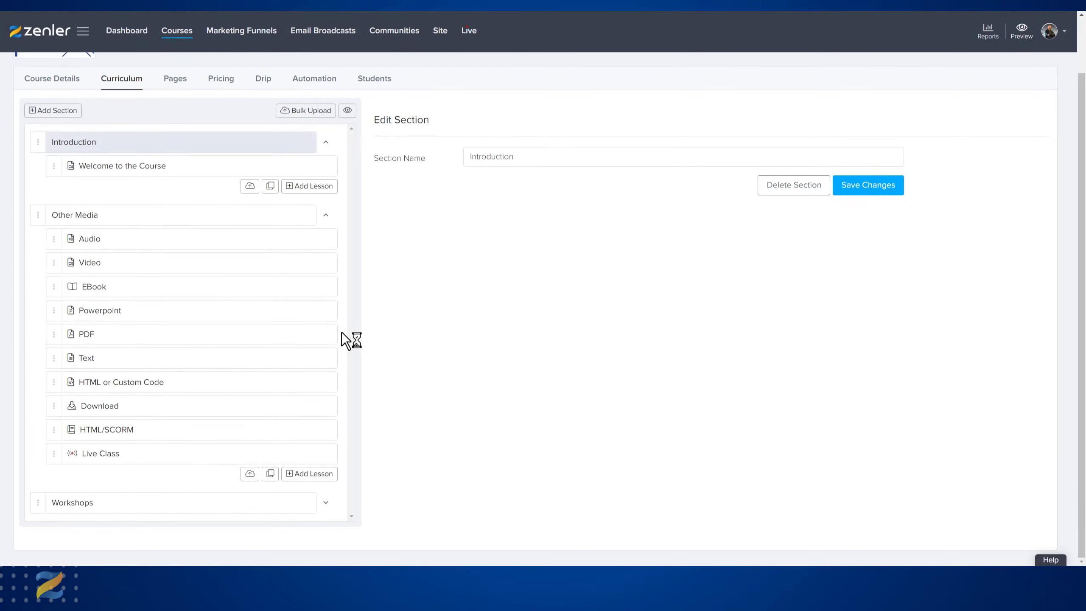
pyautogui.click(302, 475)
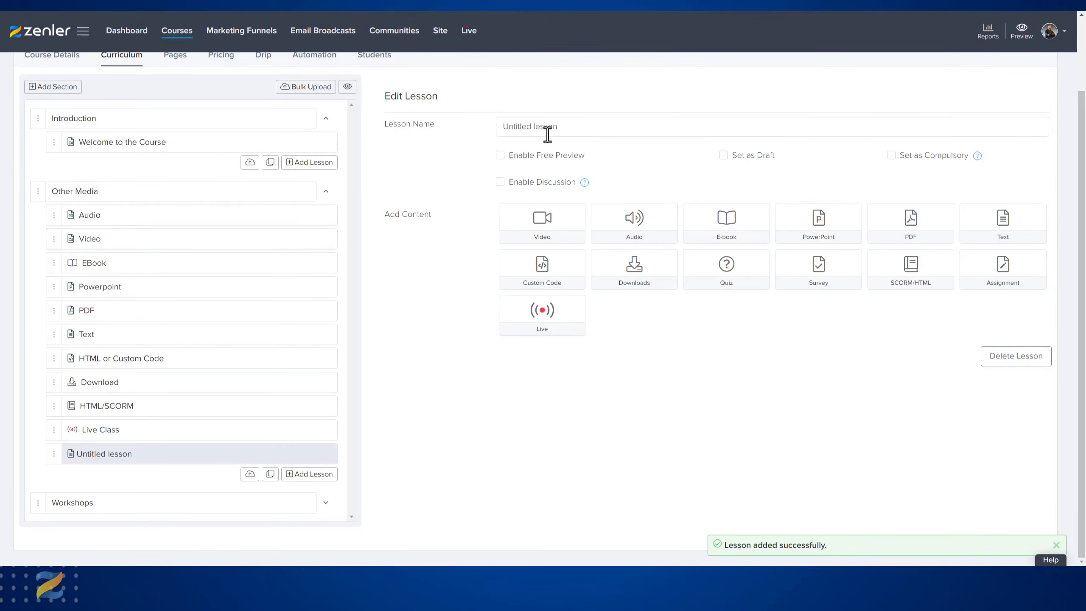
# Name the untitled lesson "Assignments" and save the change
pyautogui.moveTo(571, 129); pyautogui.dragTo(478, 135)
pyautogui.write('A')
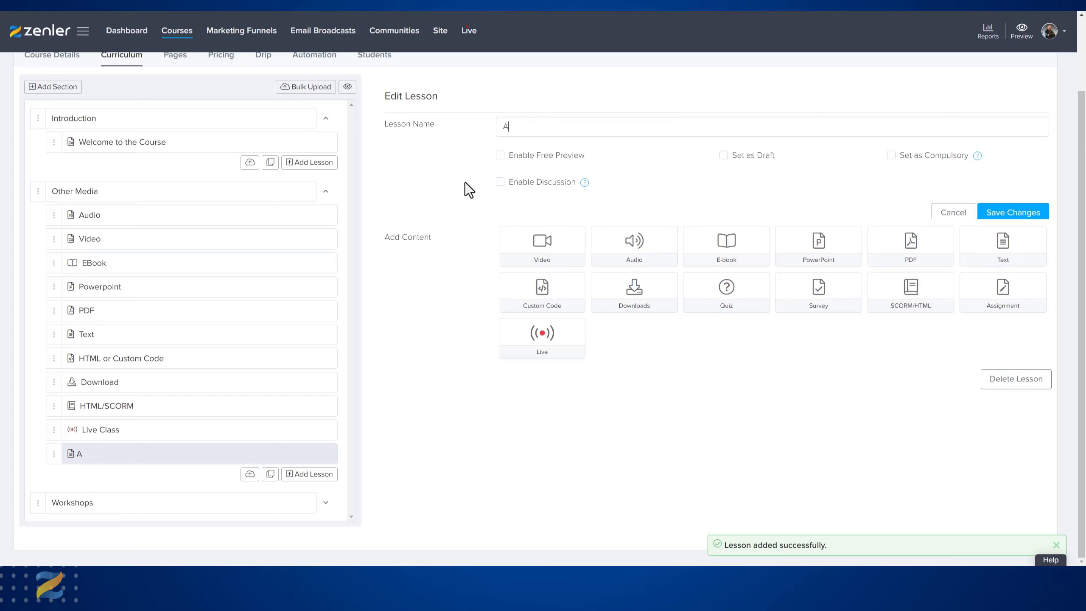
pyautogui.write('ssignments')
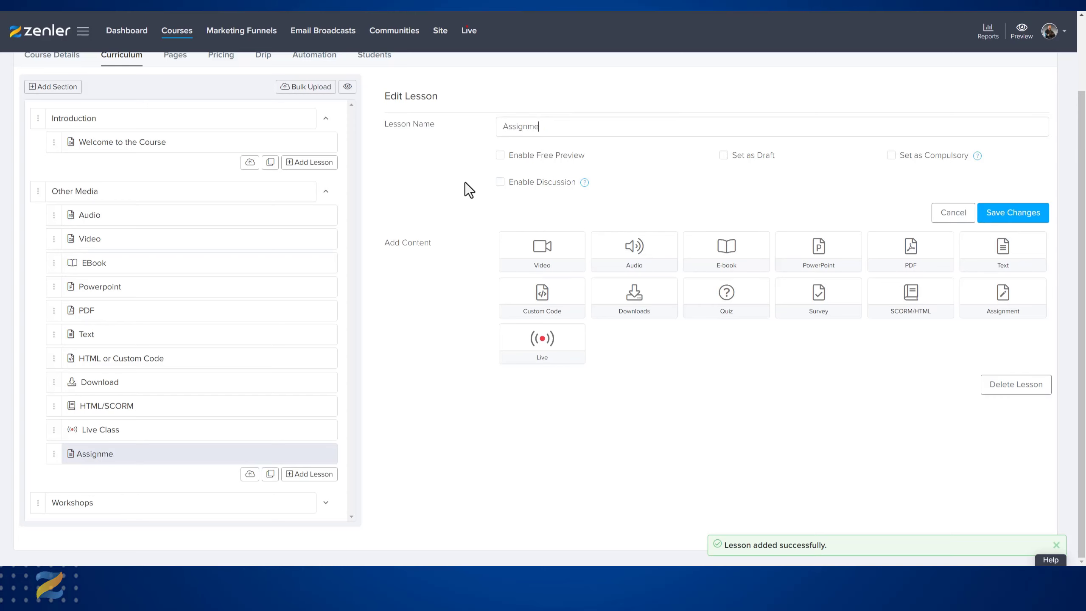
pyautogui.click(1024, 212)
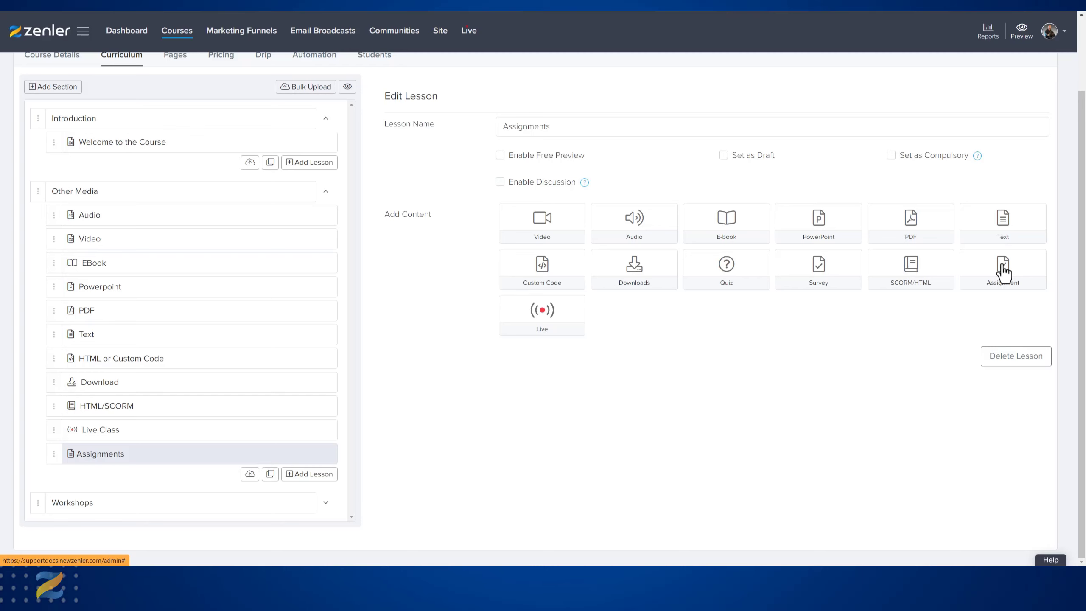
# Start adding an assignment to the lesson and review its description's introduction, questions and closing line
pyautogui.click(1002, 271)
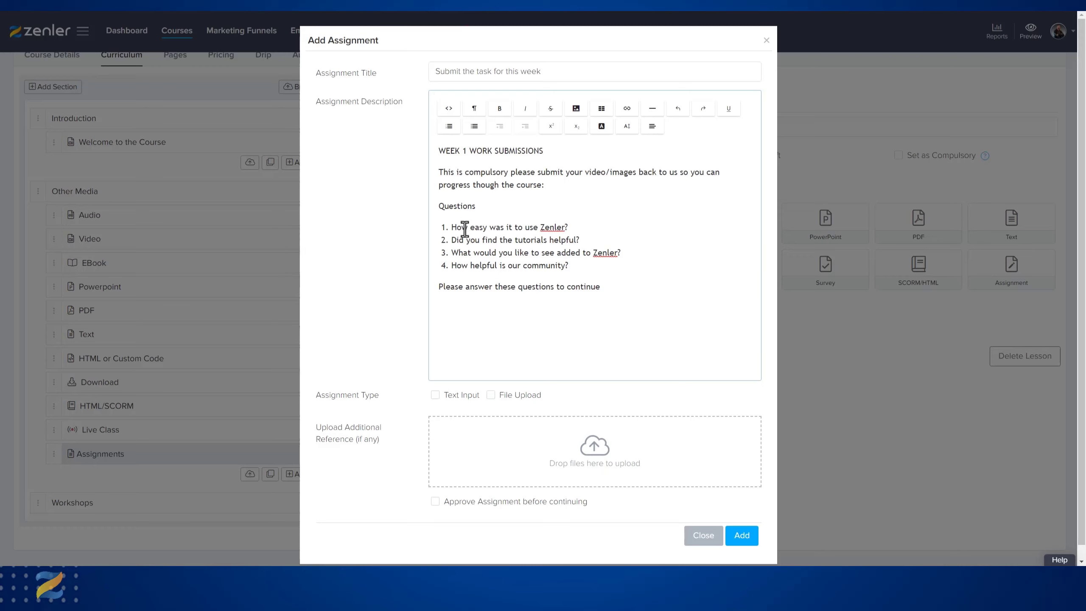
pyautogui.moveTo(443, 206); pyautogui.dragTo(476, 207)
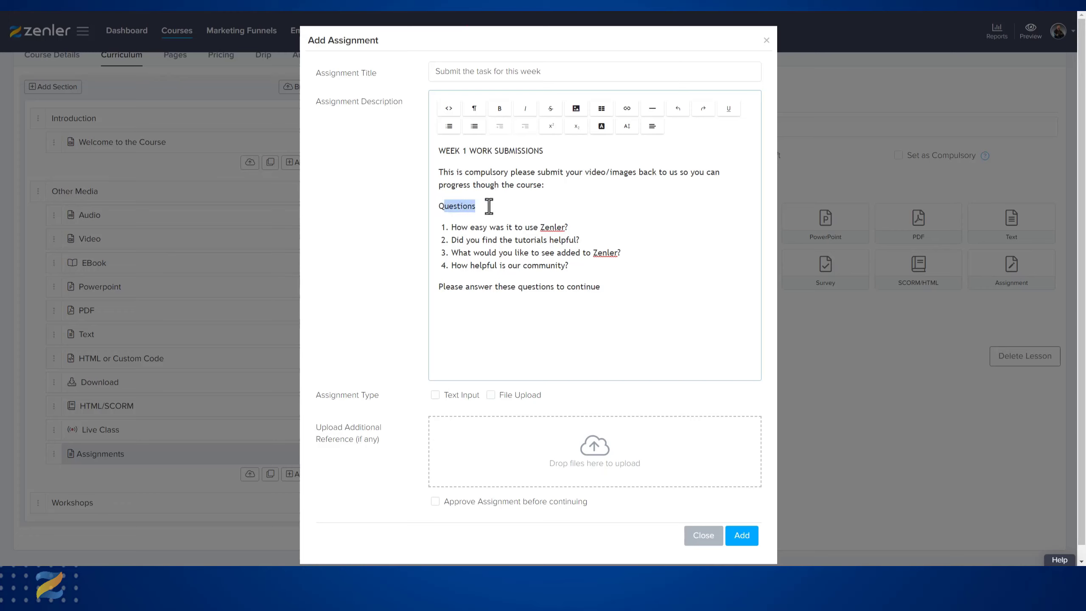
pyautogui.moveTo(439, 171); pyautogui.dragTo(550, 185)
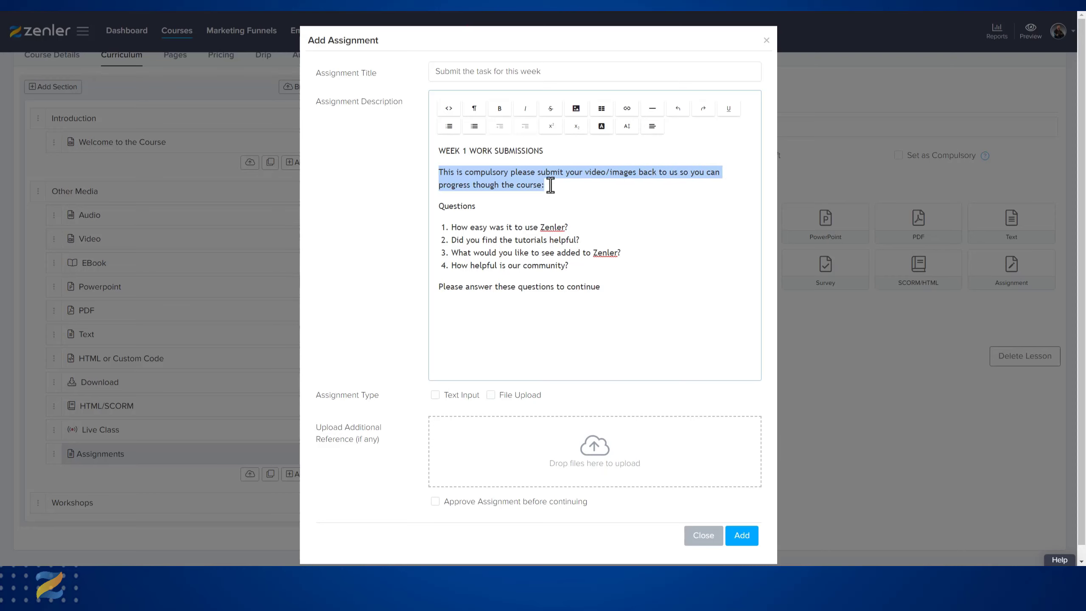
pyautogui.moveTo(437, 208); pyautogui.dragTo(577, 230)
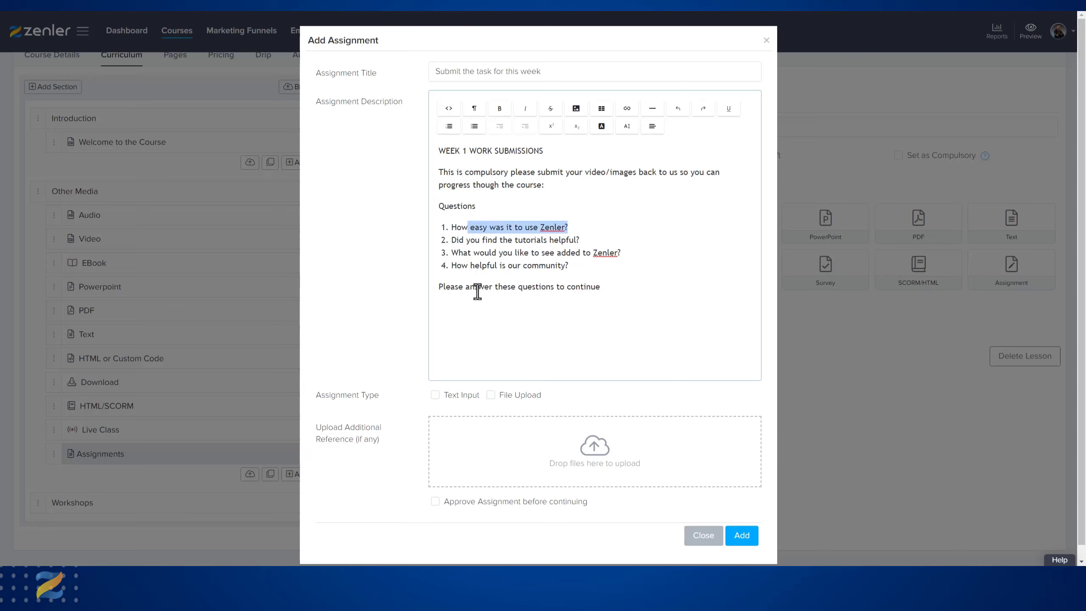
pyautogui.moveTo(439, 286); pyautogui.dragTo(606, 284)
pyautogui.click(620, 288)
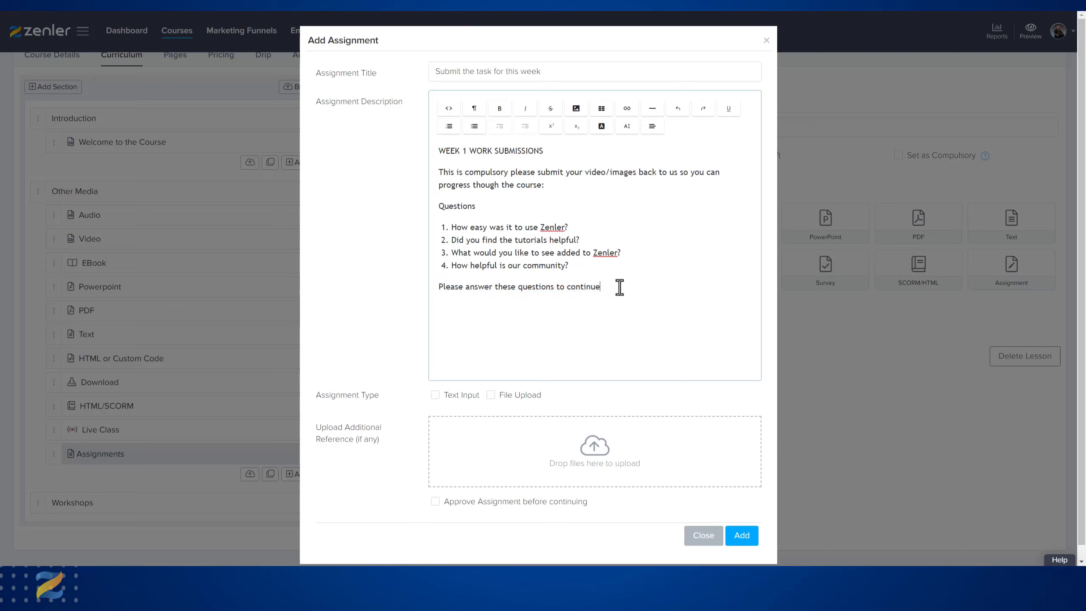
# Format the "WEEK 1 WORK SUBMISSIONS" line of the assignment description as Heading 1
pyautogui.tripleClick(499, 152)
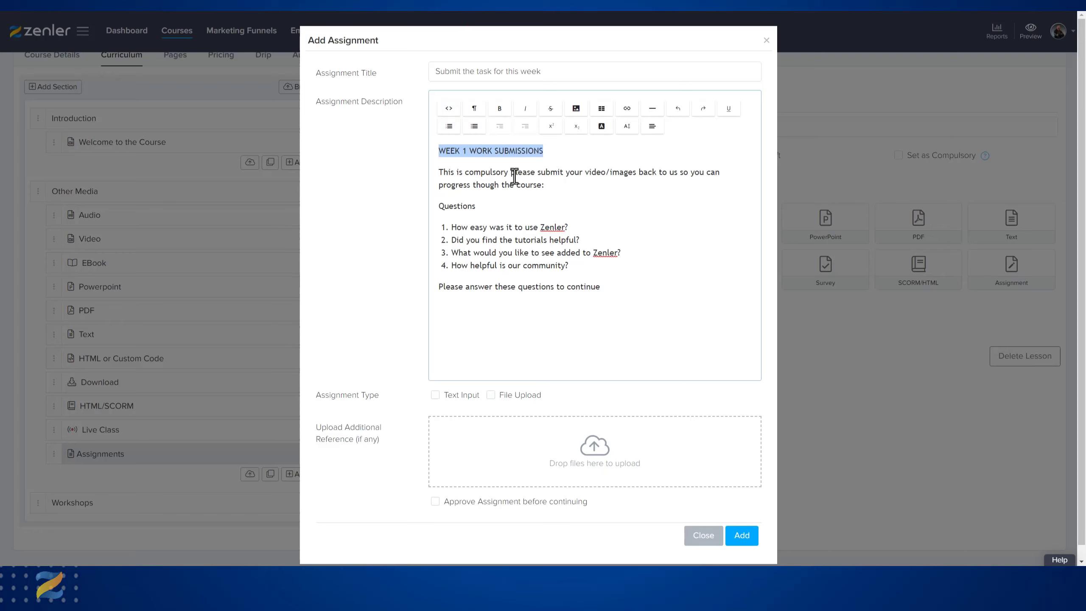
pyautogui.click(479, 117)
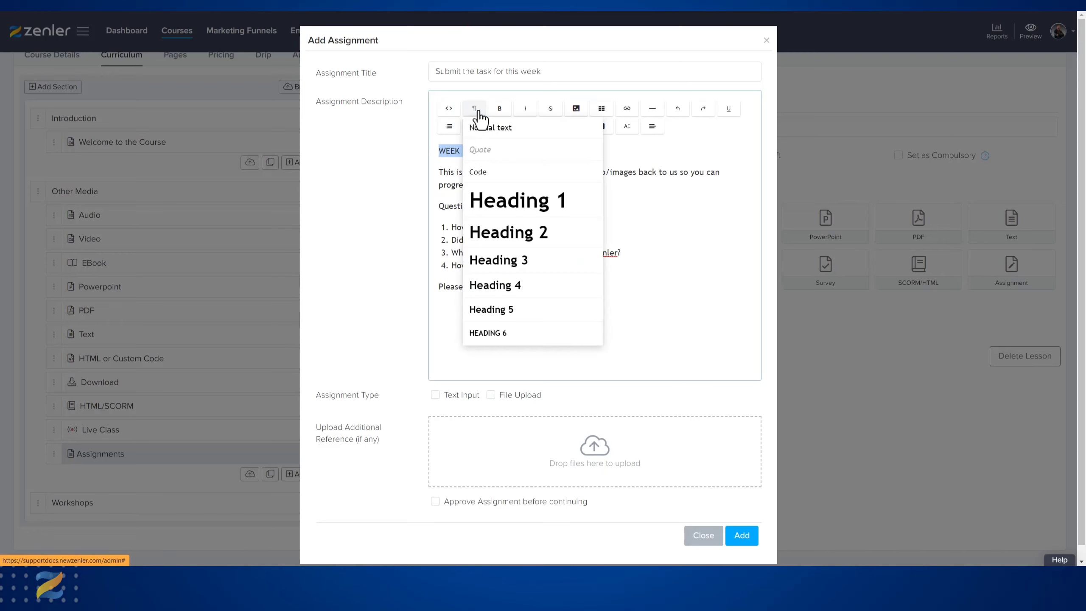
pyautogui.click(484, 203)
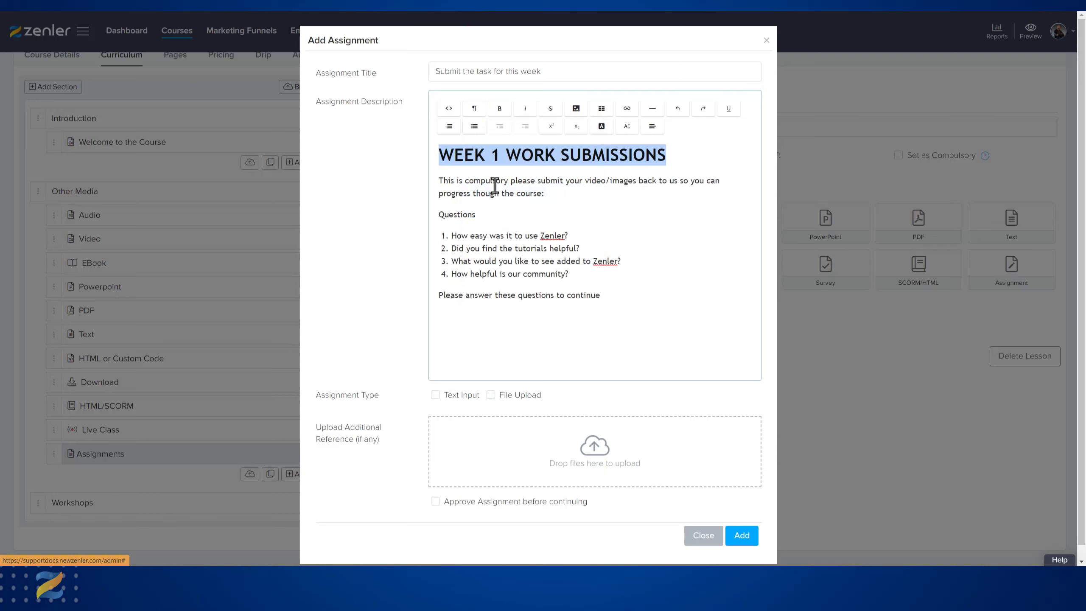
pyautogui.click(572, 182)
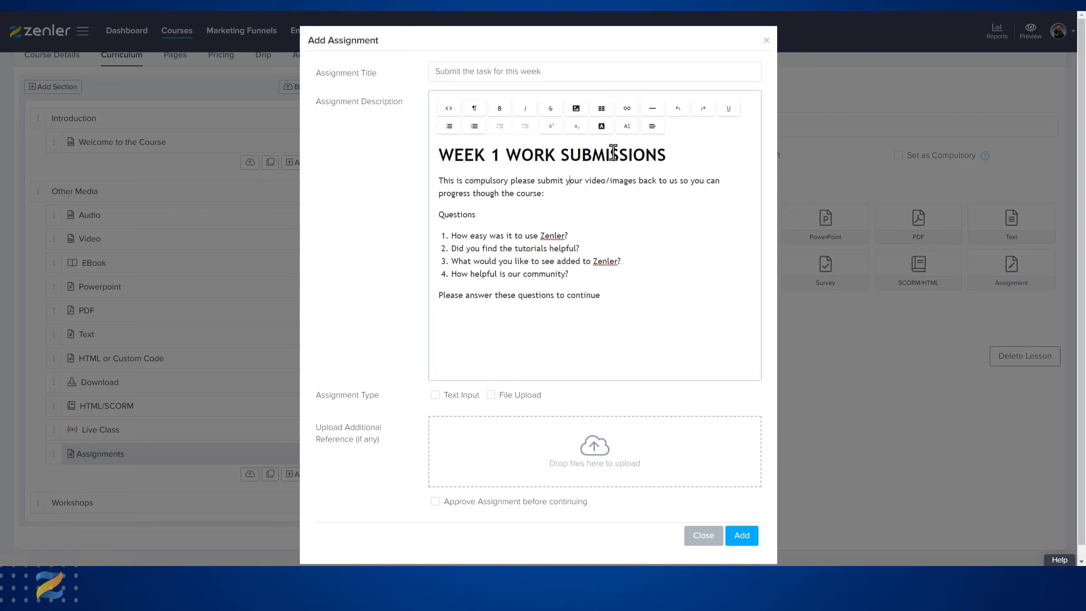
# Color the text of the "WEEK 1 WORK SUBMISSIONS" heading orange
pyautogui.moveTo(675, 155); pyautogui.dragTo(433, 154)
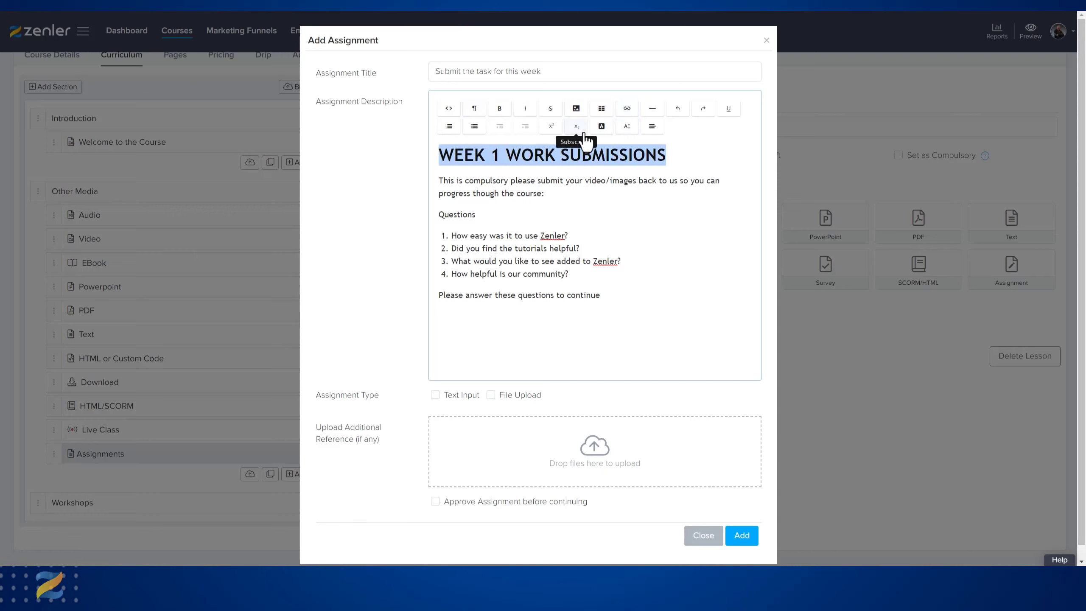
pyautogui.click(601, 126)
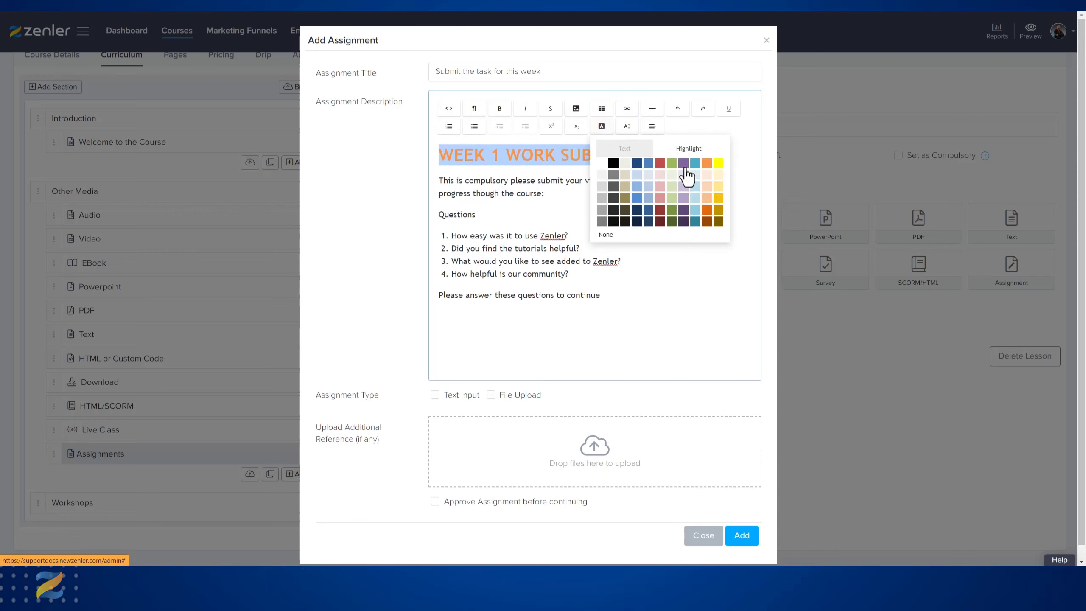
pyautogui.click(706, 163)
pyautogui.click(529, 180)
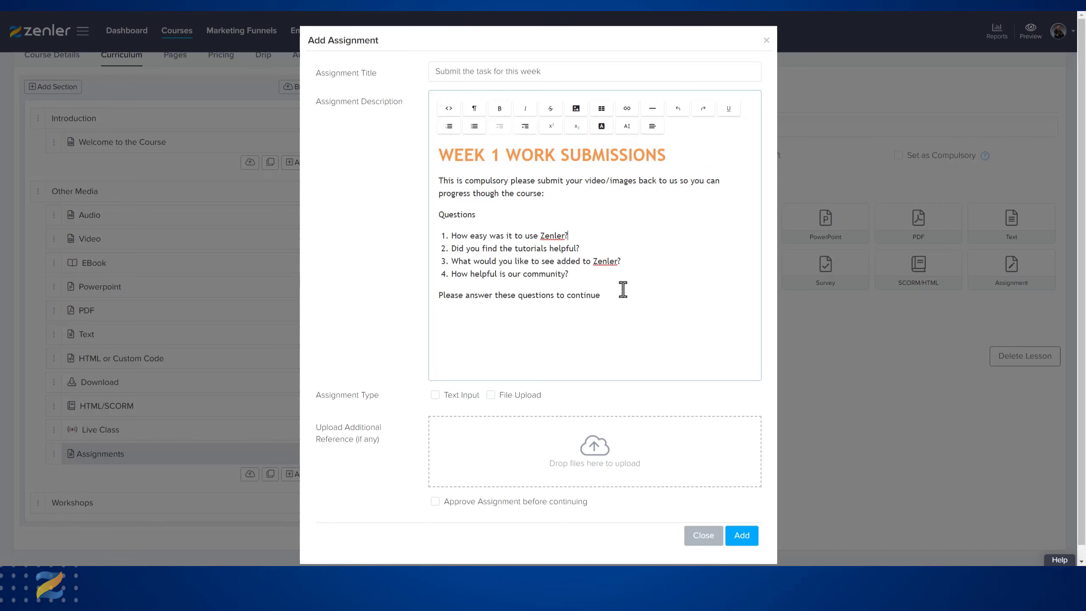
pyautogui.moveTo(619, 295); pyautogui.dragTo(432, 154)
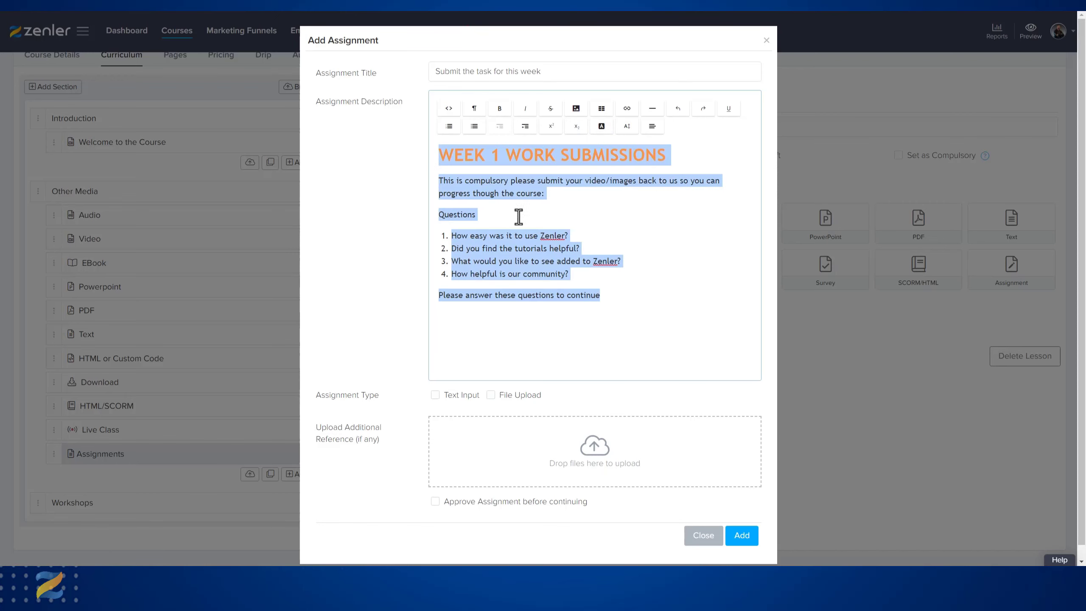
pyautogui.click(612, 230)
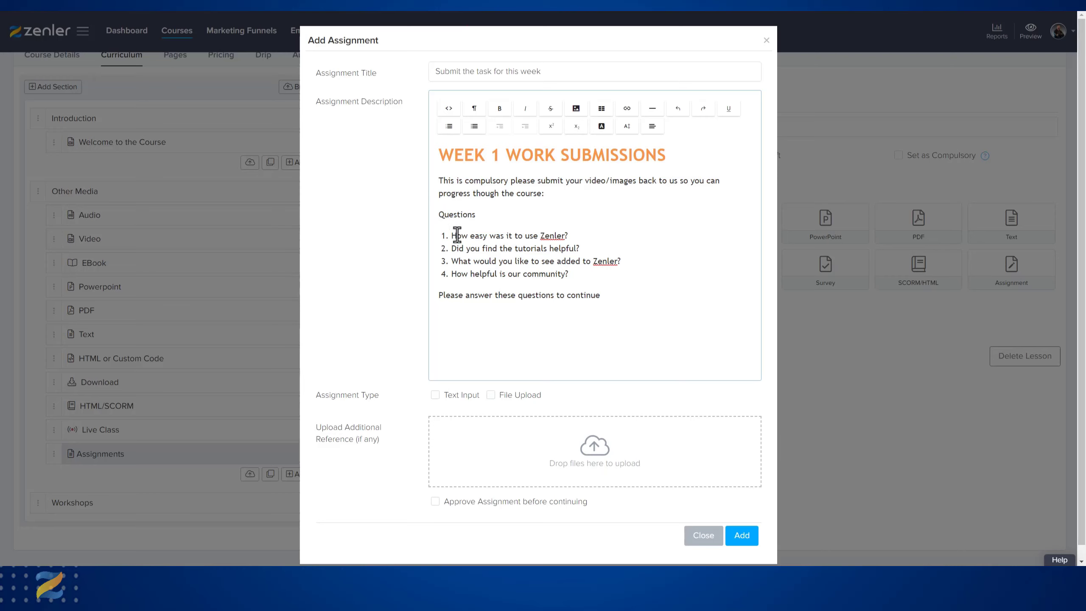
pyautogui.moveTo(456, 235); pyautogui.dragTo(577, 278)
pyautogui.click(636, 279)
# Enable Text Input as assignment type and add a fifth list item, "Submit your site screenshot (as an image)", to the description
pyautogui.click(435, 395)
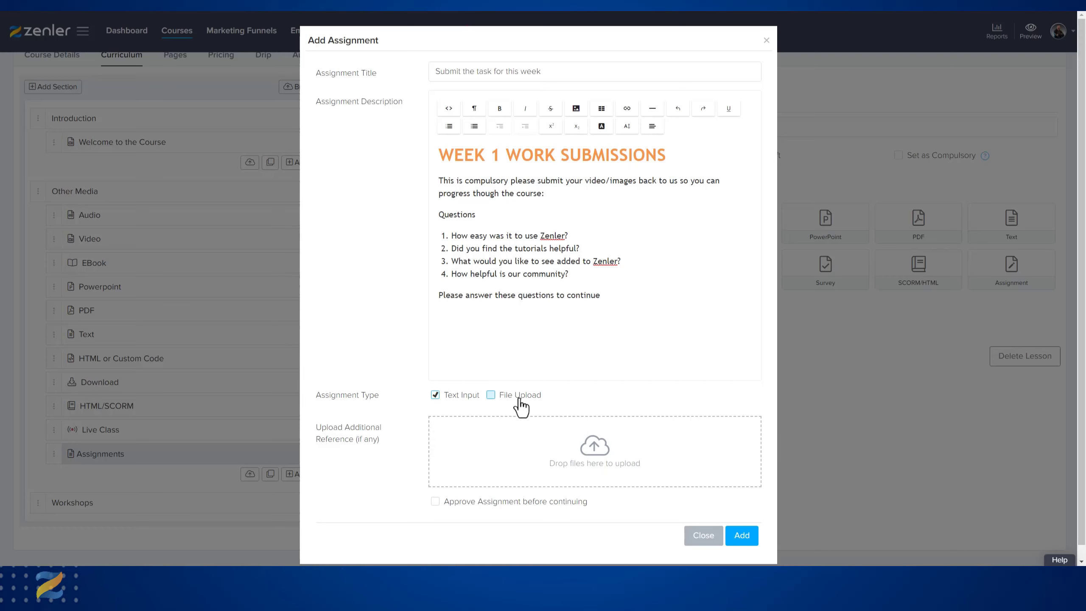
pyautogui.click(573, 276)
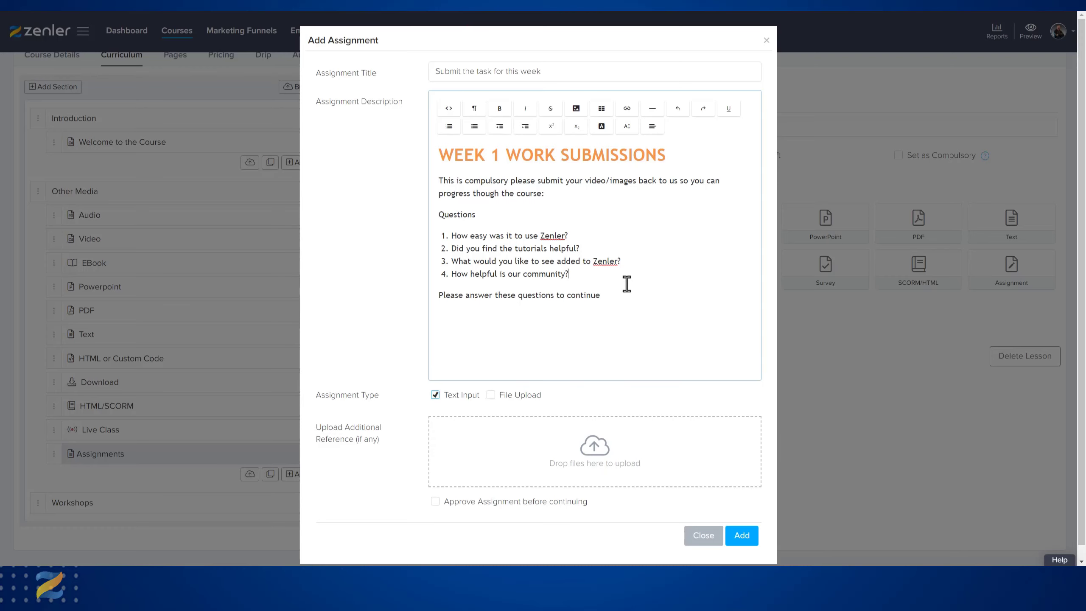
pyautogui.press('Return')
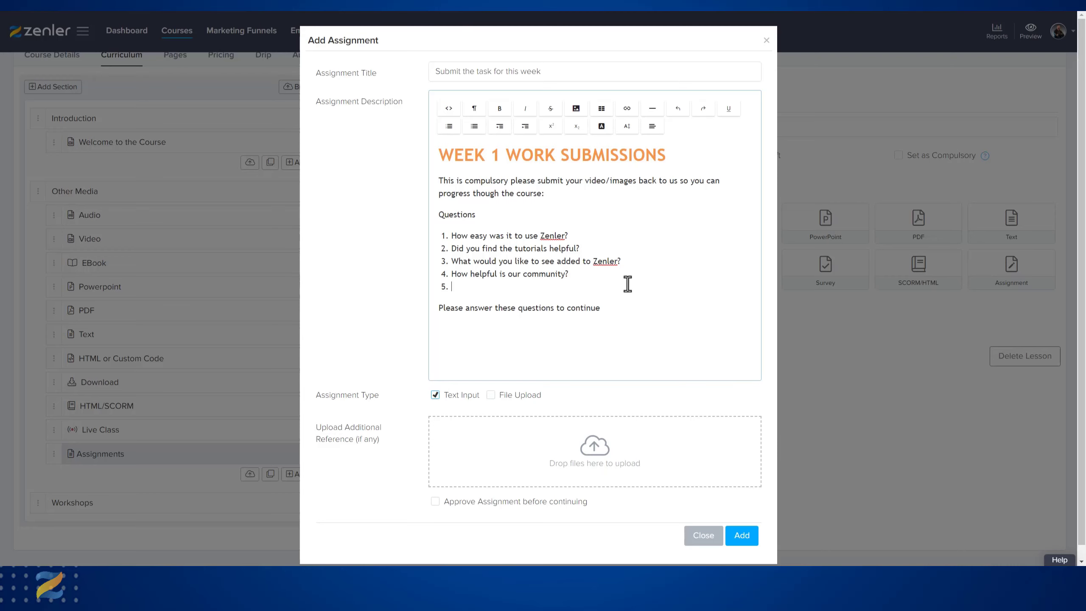
pyautogui.write('Submit your site screenshot (as an image)')
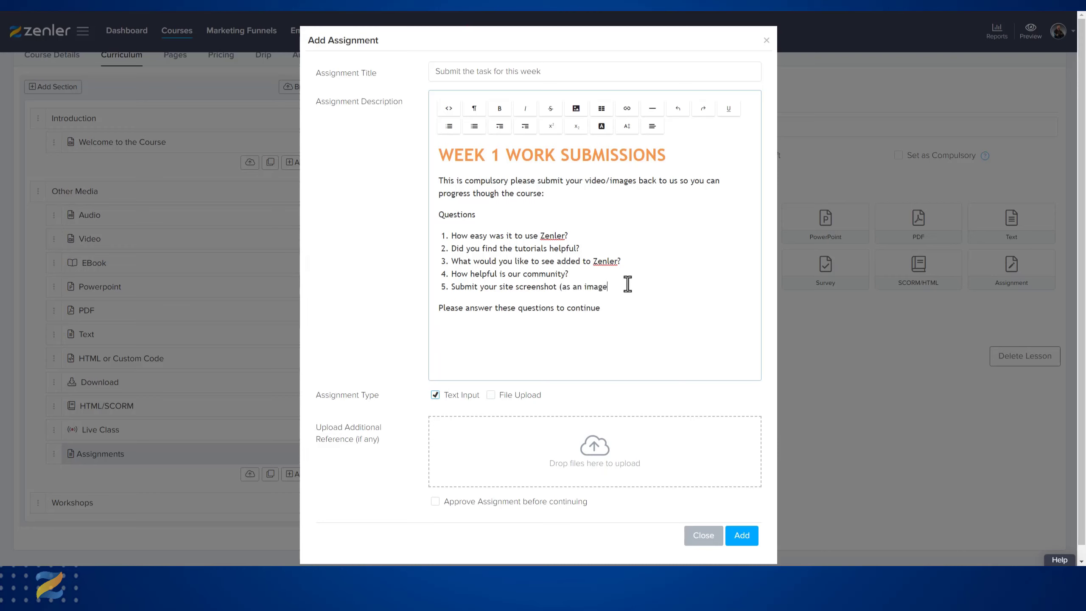
# Enable File Upload as an additional assignment type with a maximum file size of 100 MB
pyautogui.click(491, 395)
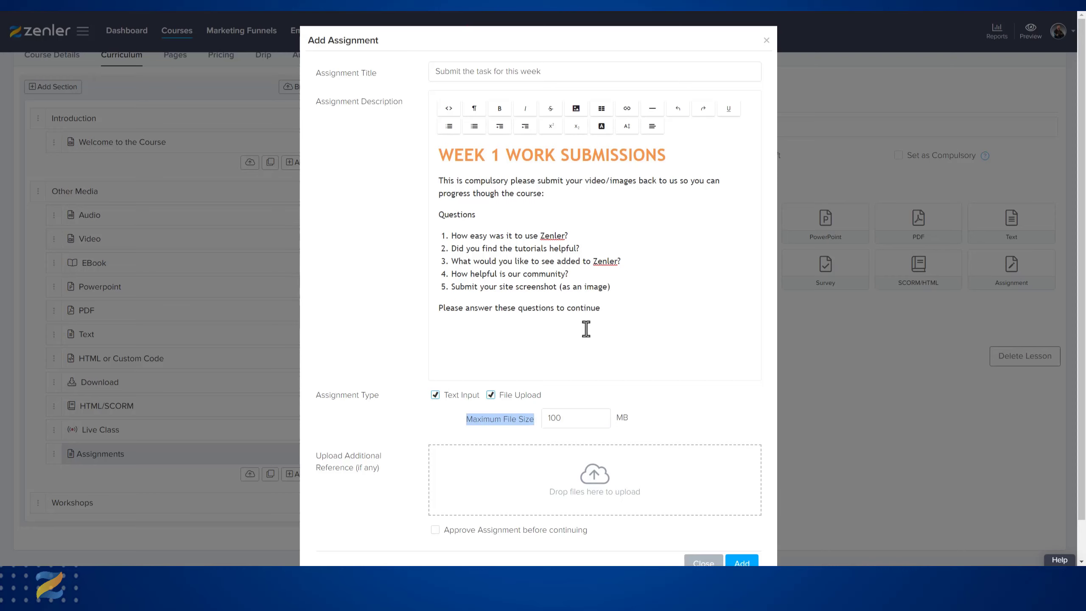
pyautogui.doubleClick(555, 417)
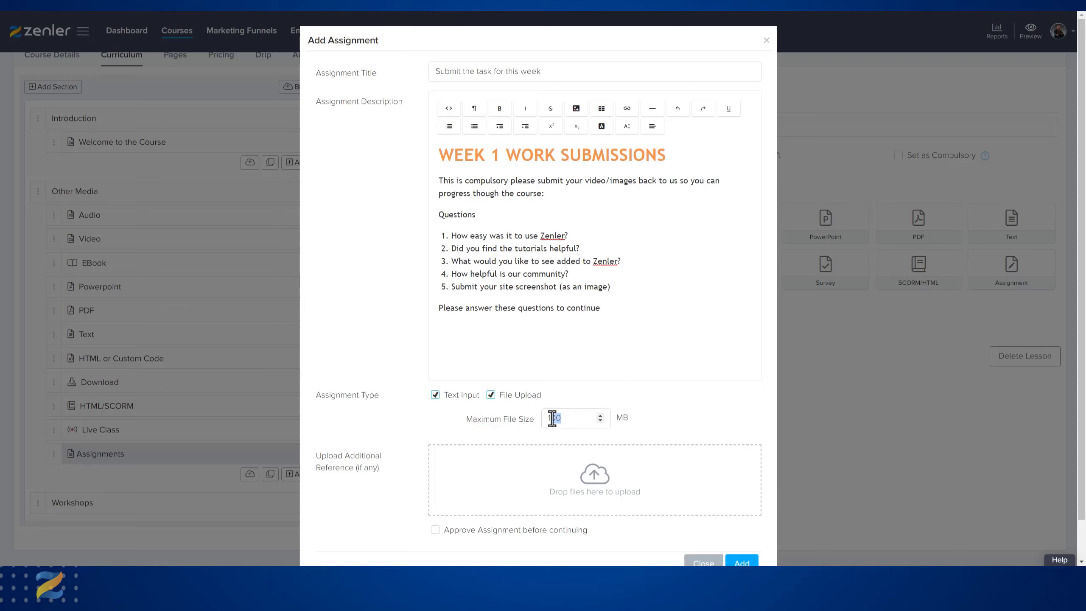
pyautogui.write('500')
pyautogui.doubleClick(549, 418)
pyautogui.write('100')
# Upload "COURSE CREATION.pdf" as the additional reference file for the assignment
pyautogui.scroll(-1, 658, 380)
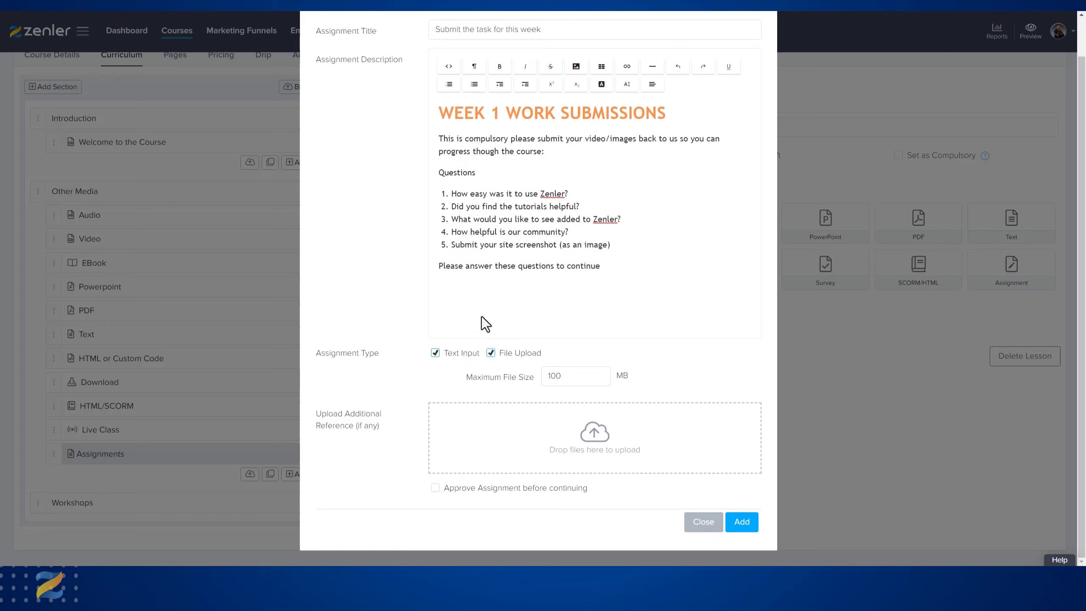
pyautogui.moveTo(490, 138); pyautogui.dragTo(501, 280)
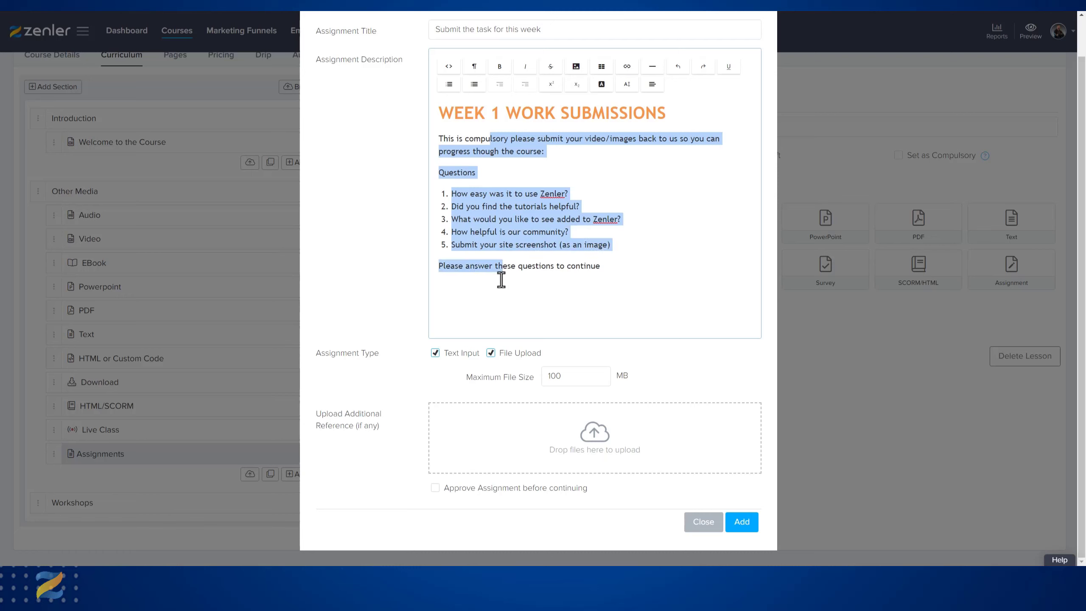
pyautogui.click(529, 294)
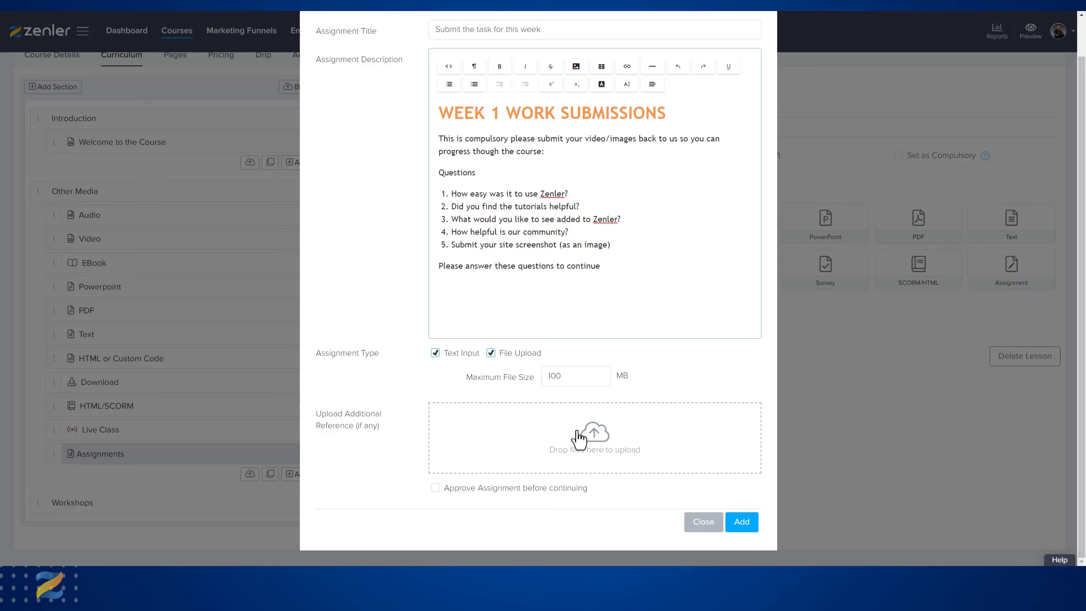
pyautogui.click(594, 433)
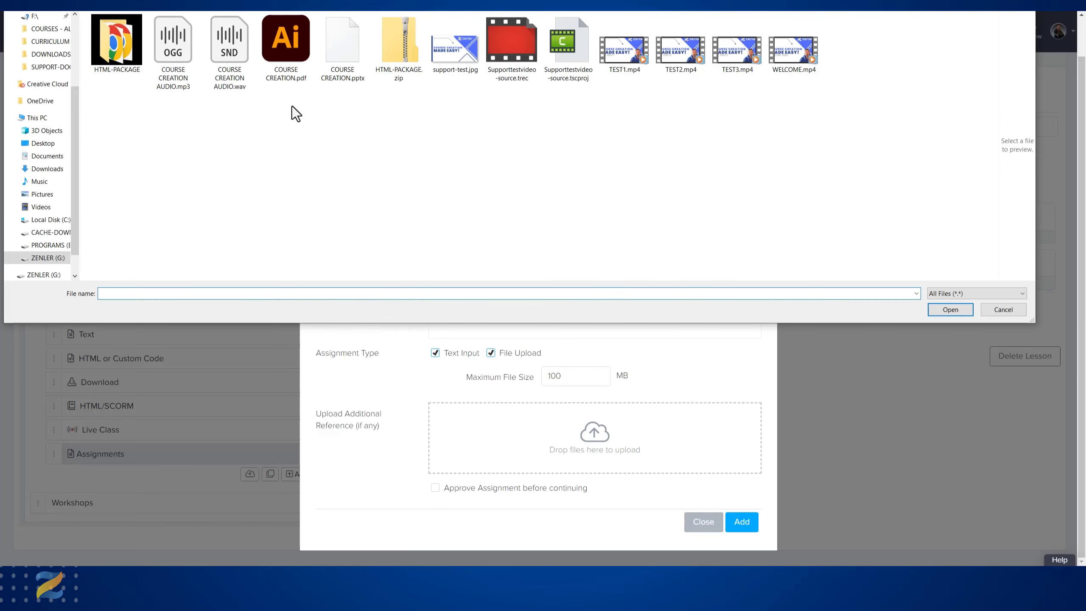
pyautogui.click(287, 64)
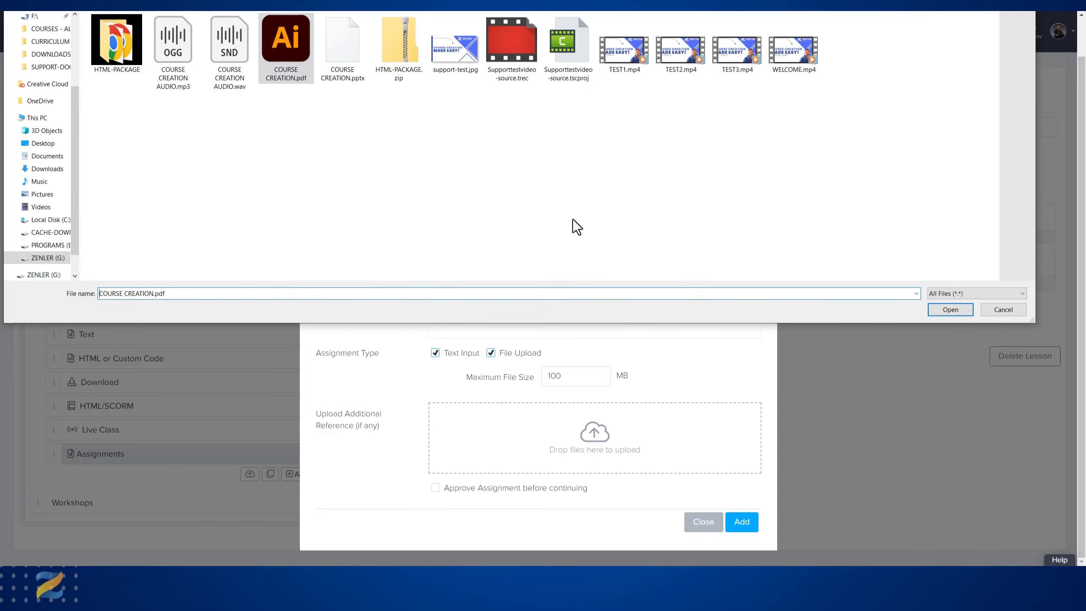
pyautogui.click(949, 309)
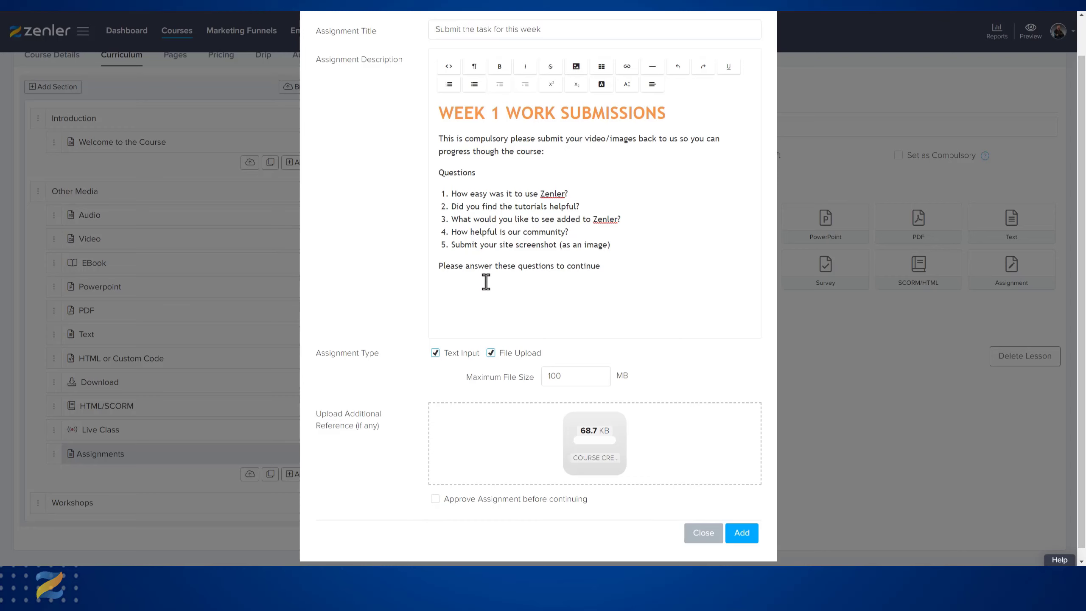
# Require approval of the assignment before students can continue the course
pyautogui.moveTo(470, 194); pyautogui.dragTo(584, 245)
pyautogui.click(581, 271)
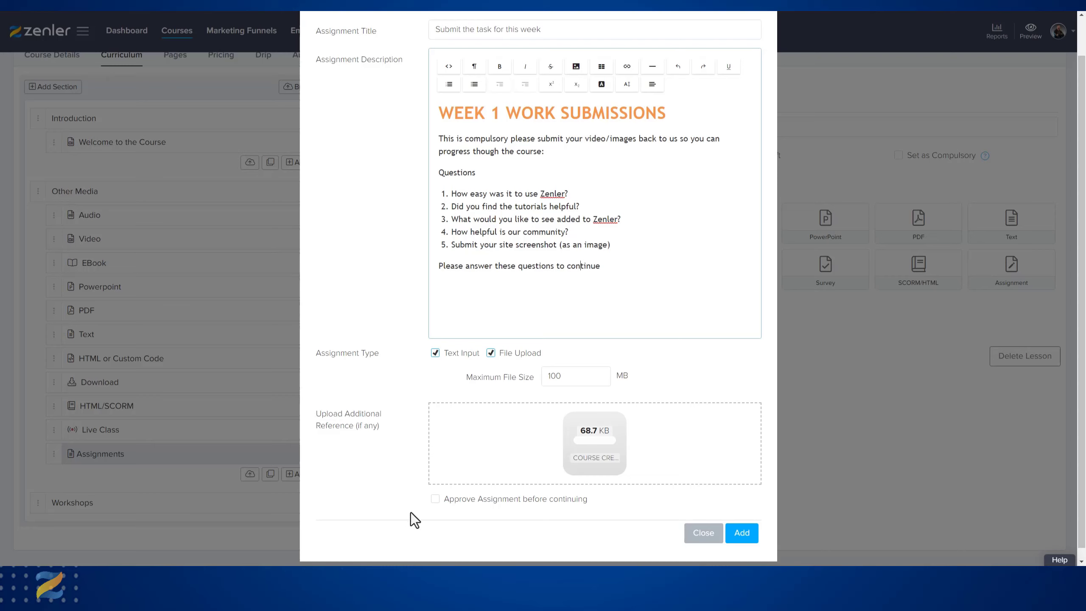
pyautogui.click(434, 499)
pyautogui.click(436, 500)
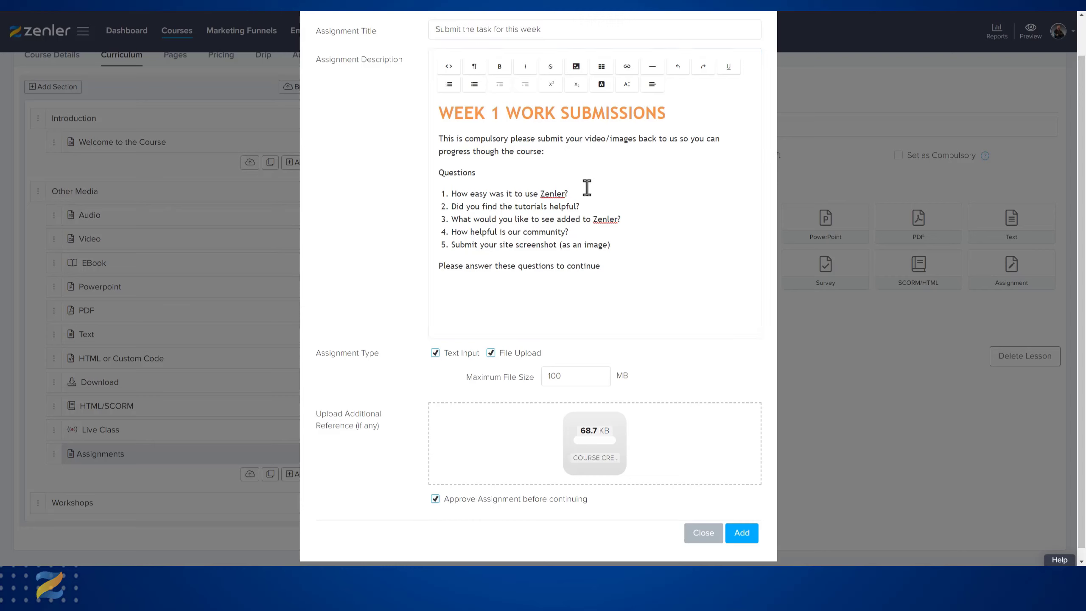
# Add the assignment to the lesson, then edit it to require approval before continuing and save the update
pyautogui.click(741, 533)
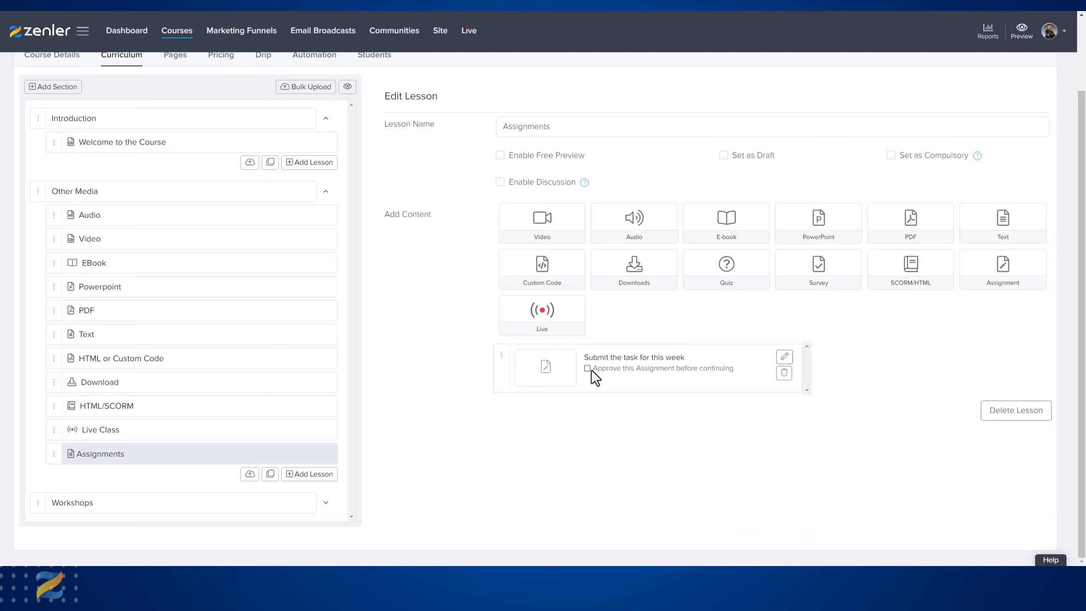
pyautogui.click(782, 361)
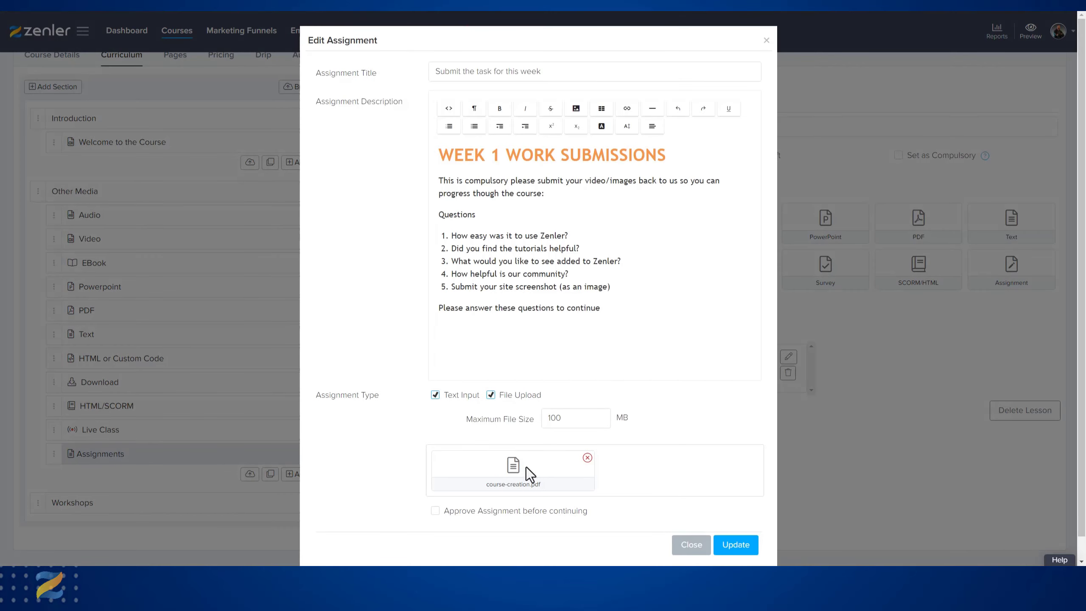
pyautogui.click(435, 512)
pyautogui.click(726, 549)
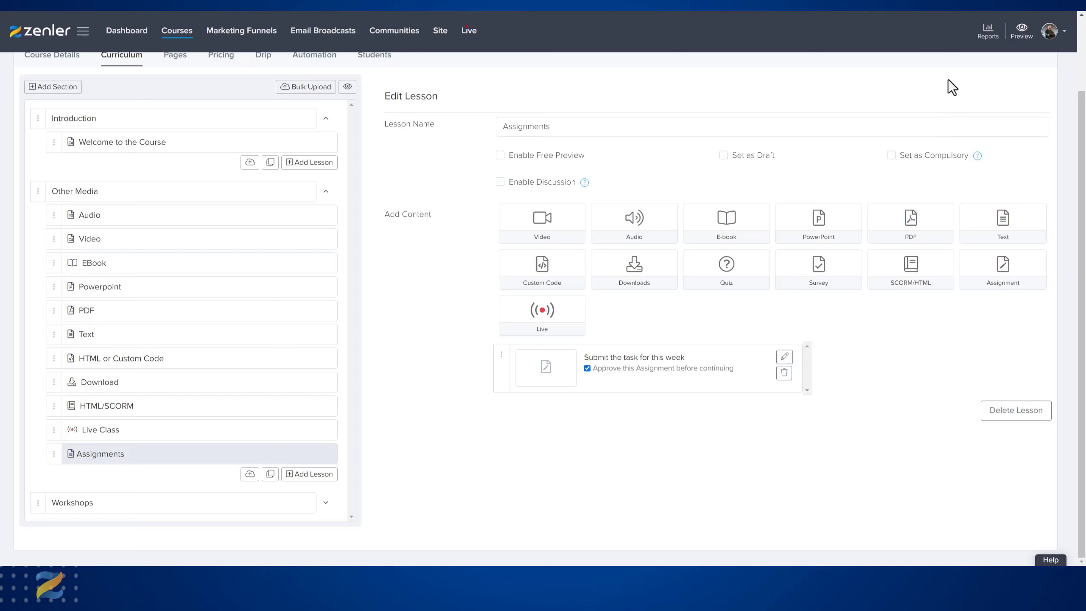
# Preview the course curriculum as a student and open the Assignments lesson in the Other Media section
pyautogui.scroll(2, 960, 92)
pyautogui.click(962, 88)
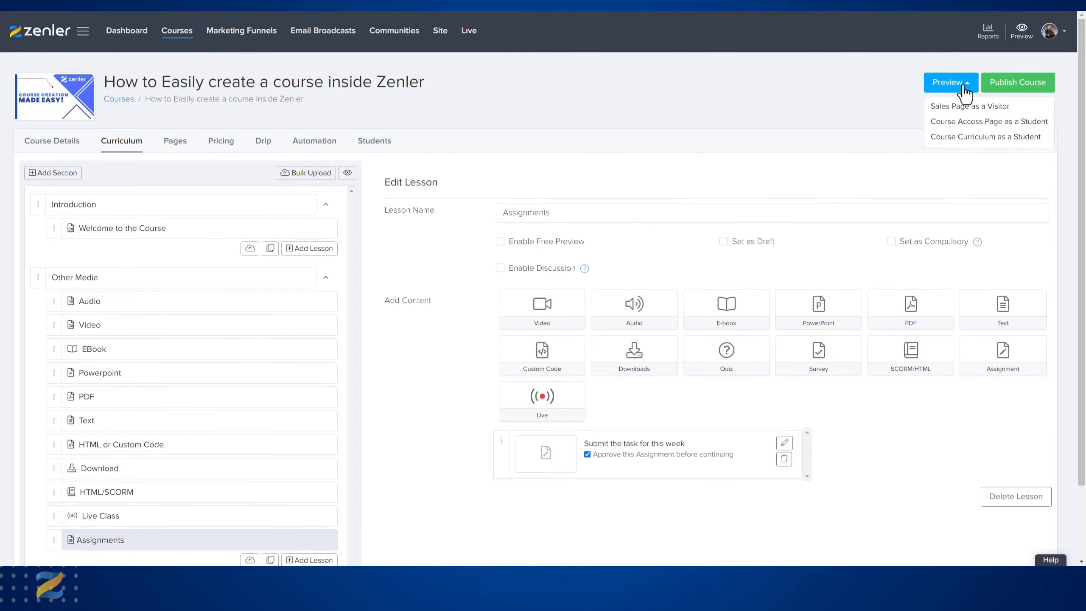
pyautogui.click(946, 138)
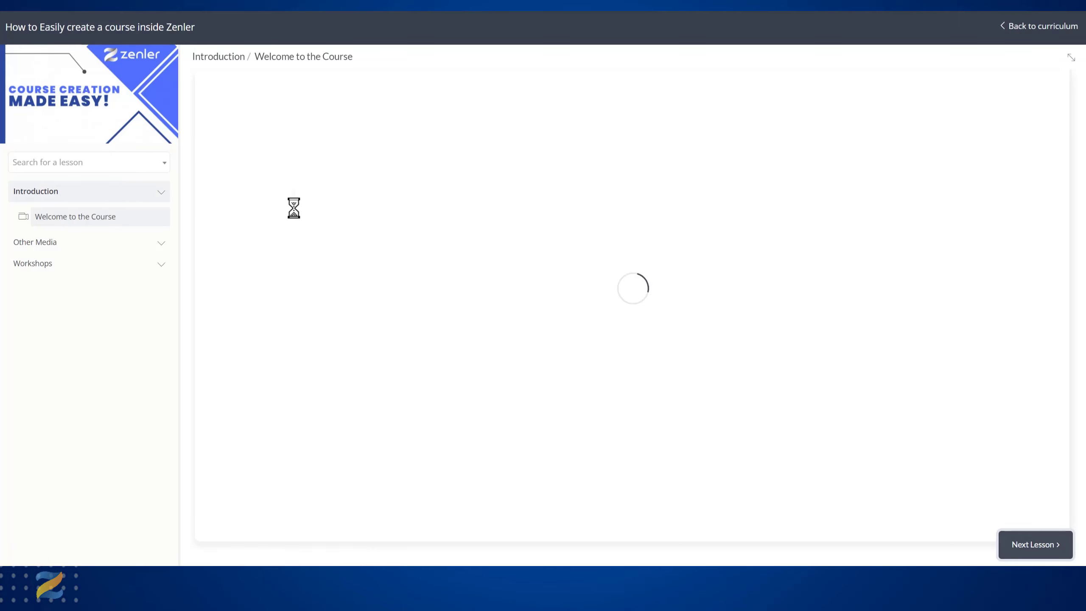
pyautogui.click(161, 246)
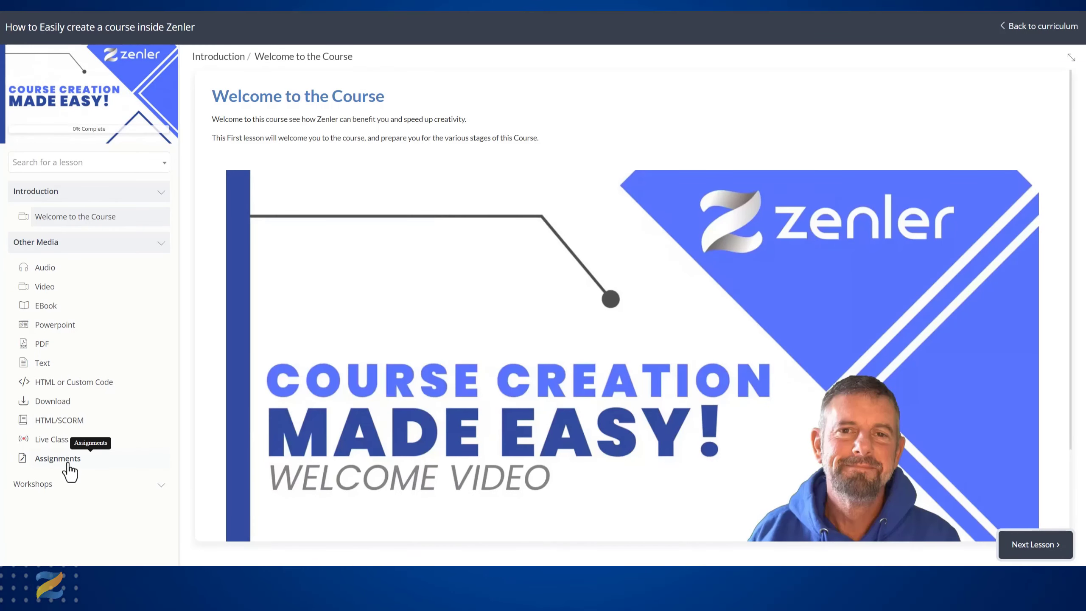
pyautogui.click(69, 464)
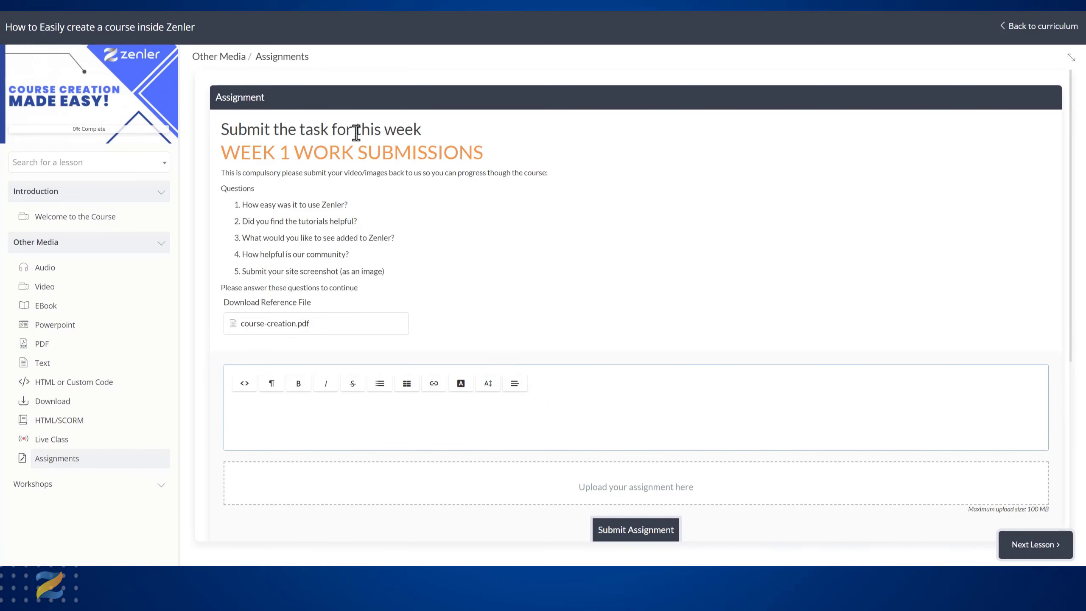
# Examine the student's assignment page: heading, instructions, reference file, answer editor, maximum upload size and the Comments section
pyautogui.click(220, 97)
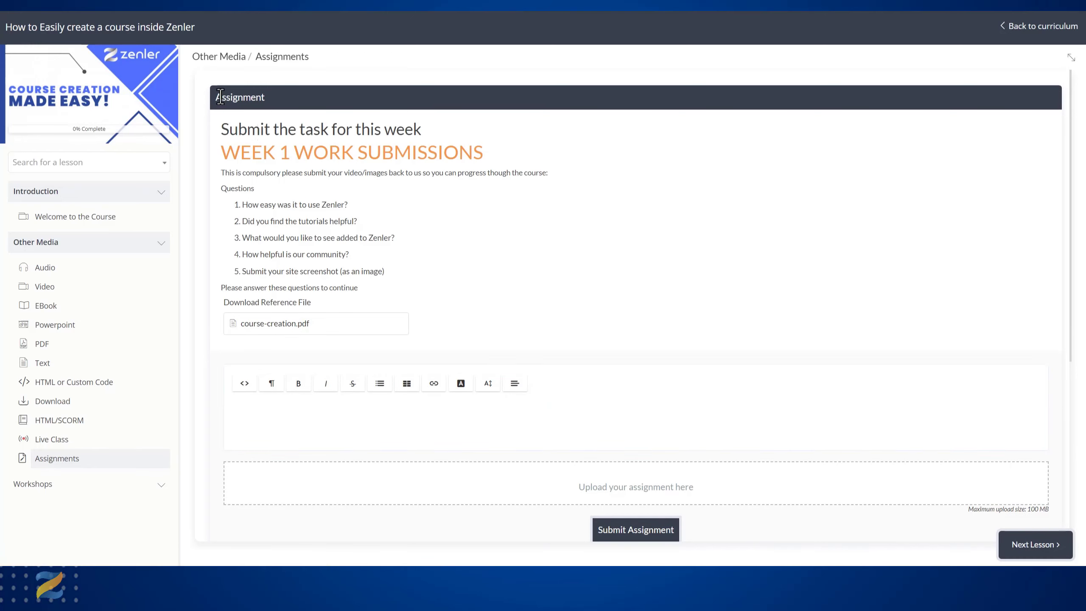
pyautogui.moveTo(220, 96); pyautogui.dragTo(288, 95)
pyautogui.click(502, 158)
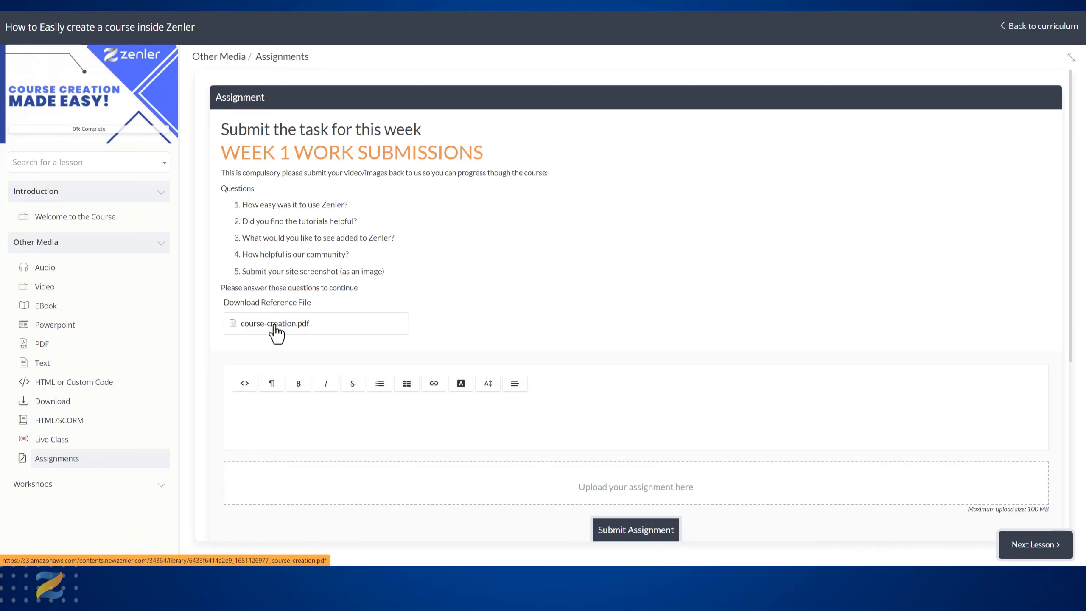
pyautogui.scroll(-3, 505, 285)
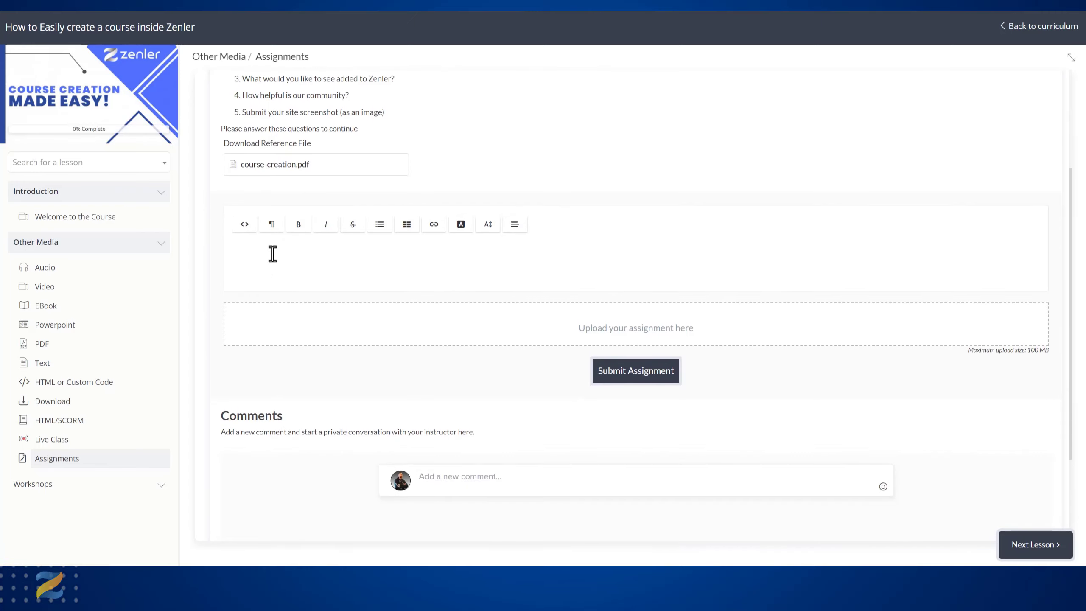
pyautogui.click(324, 263)
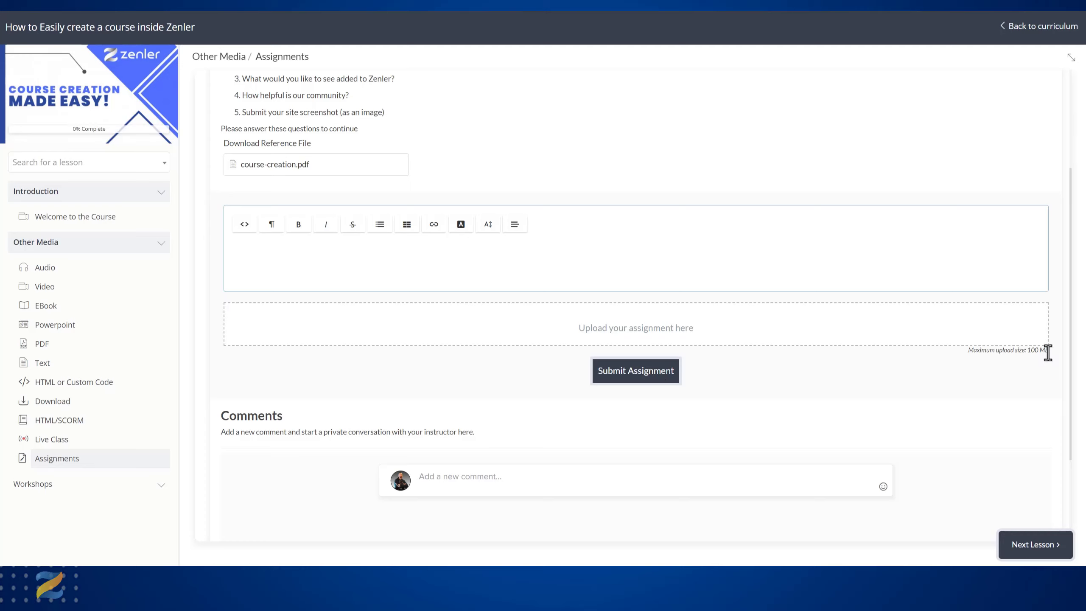
pyautogui.moveTo(1047, 351); pyautogui.dragTo(968, 349)
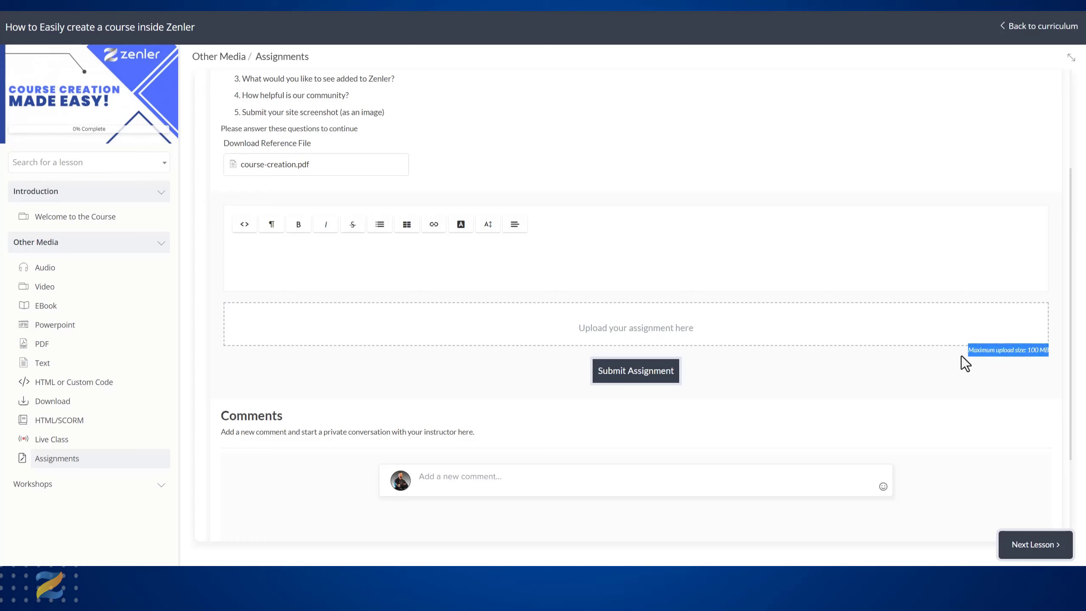
pyautogui.click(963, 355)
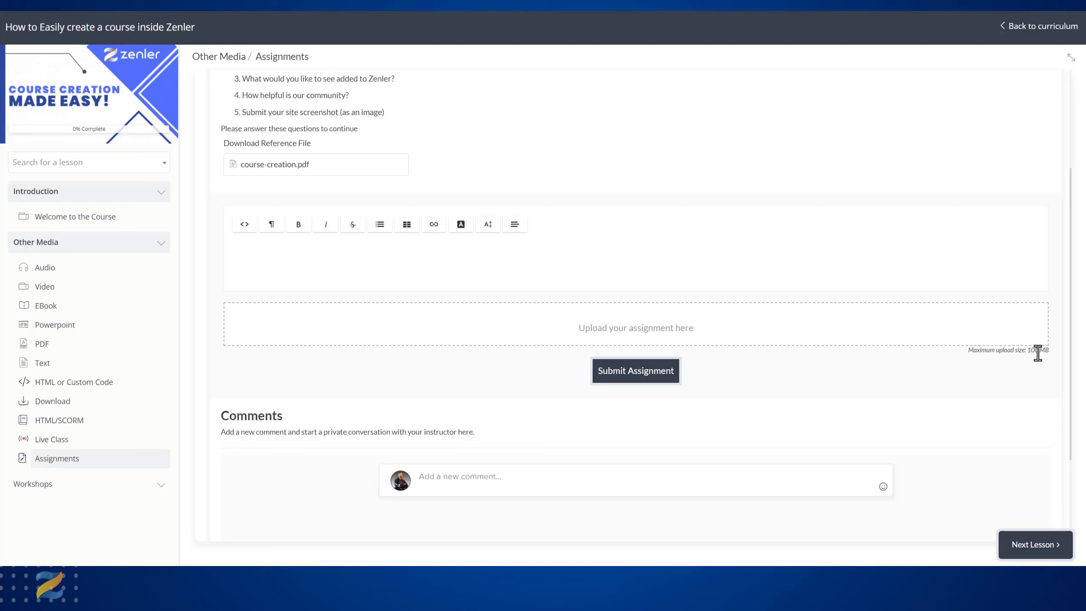
pyautogui.scroll(-3, 790, 381)
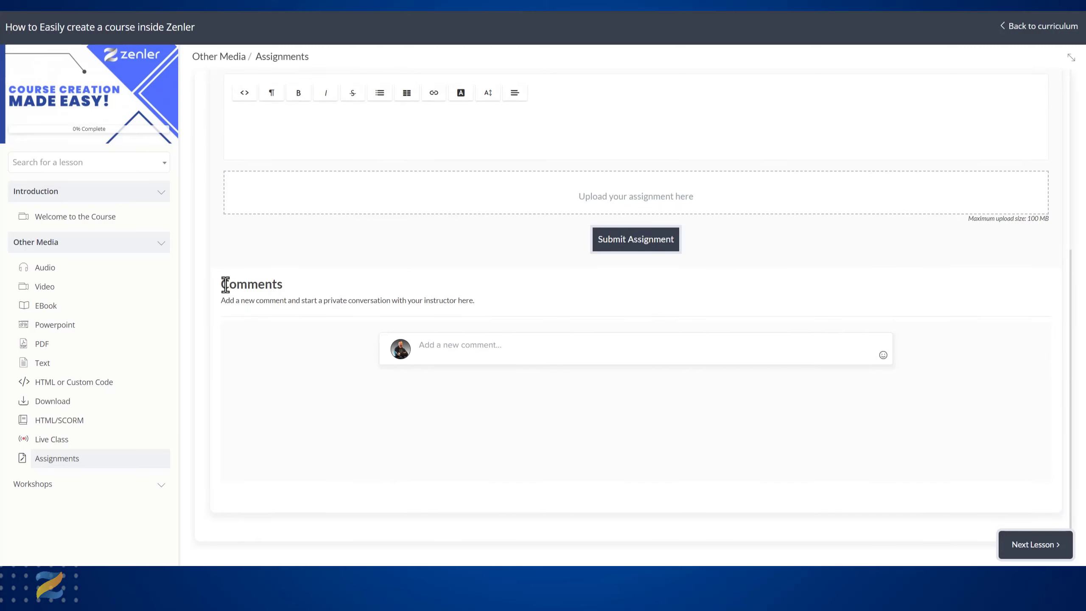
pyautogui.moveTo(224, 285); pyautogui.dragTo(292, 288)
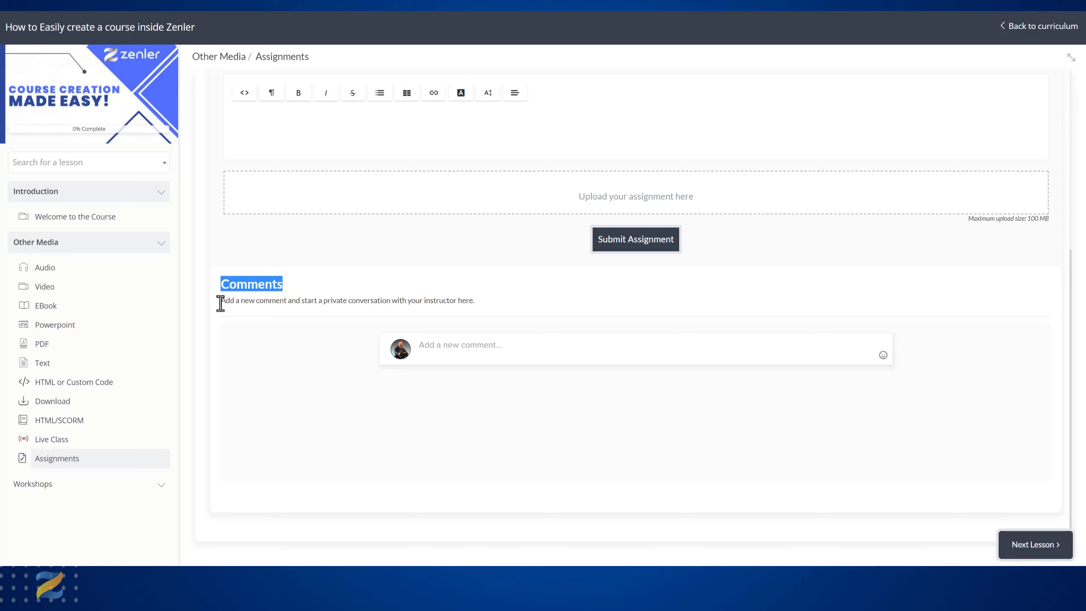
pyautogui.moveTo(221, 301); pyautogui.dragTo(452, 310)
pyautogui.click(529, 301)
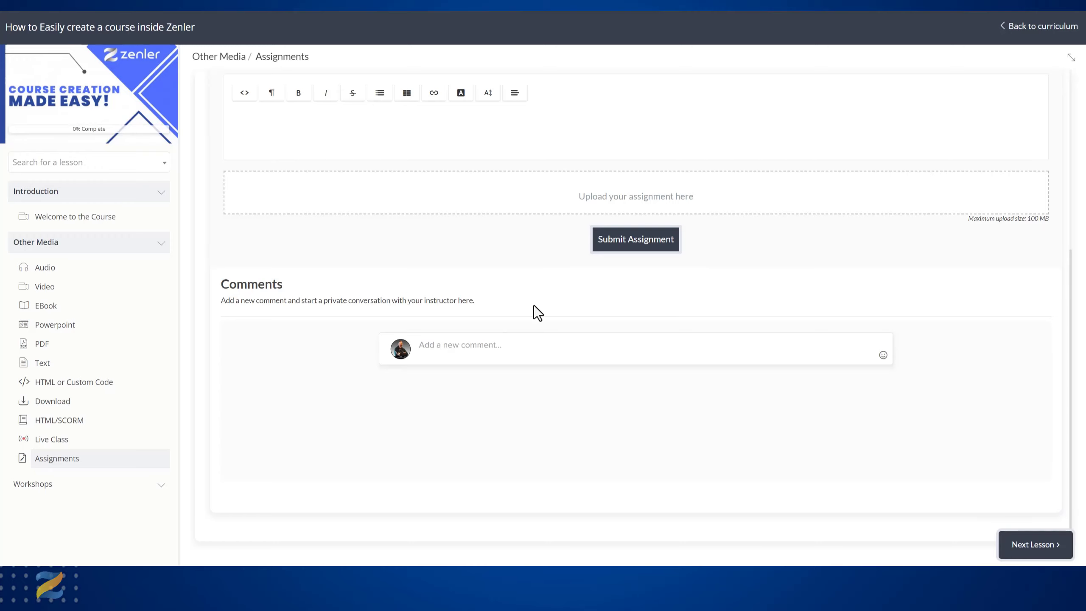
pyautogui.scroll(5, 535, 308)
pyautogui.scroll(2, 534, 305)
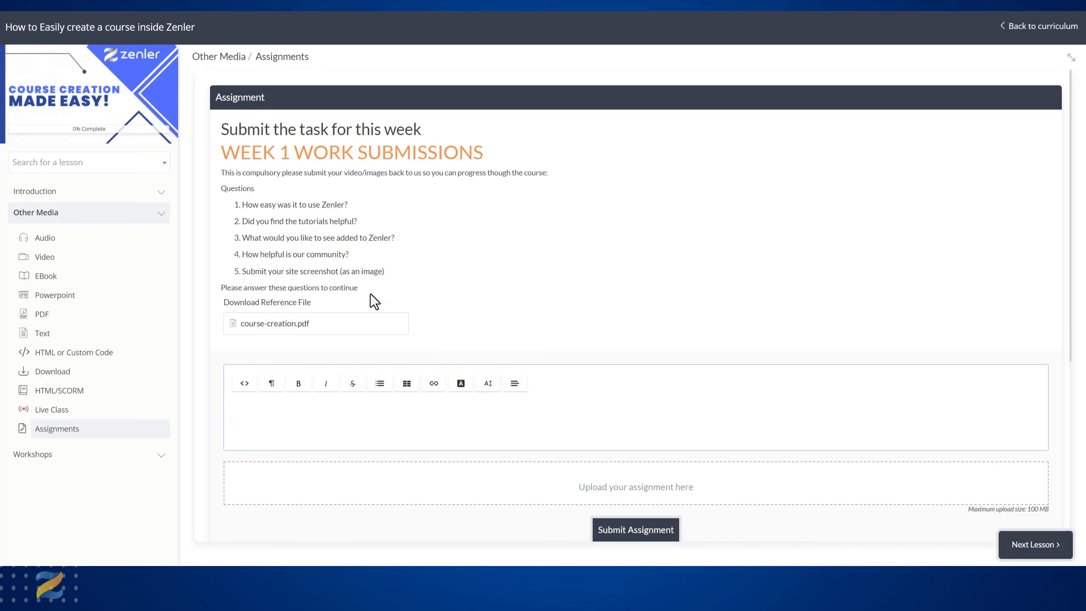
# Copy the five numbered questions from the assignment description into the assignment's answer editor
pyautogui.moveTo(392, 271); pyautogui.dragTo(232, 206)
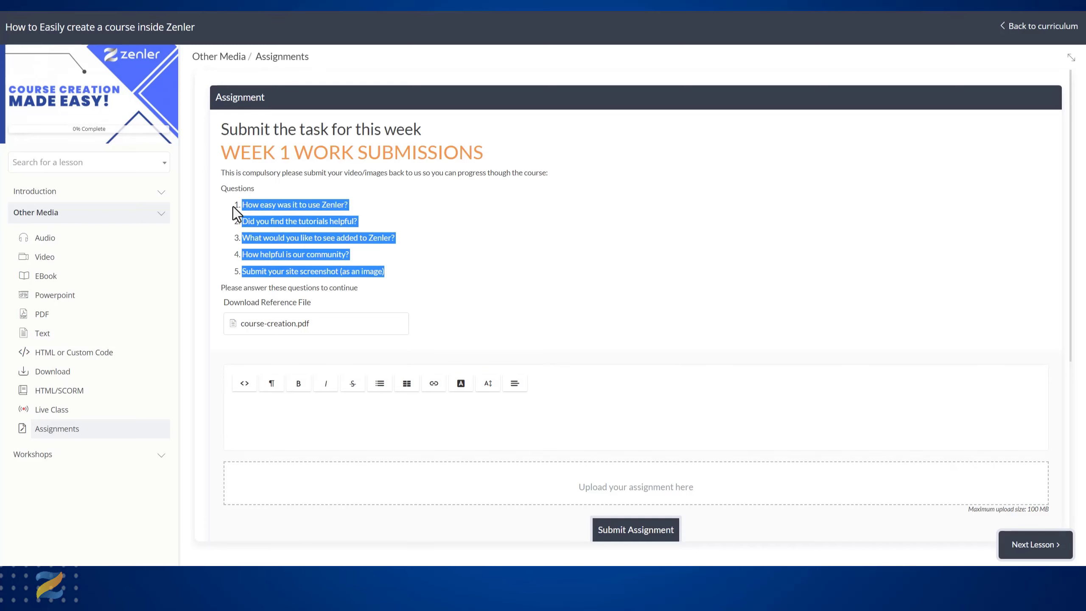
pyautogui.hotkey('ctrl', 'c')
pyautogui.click(317, 414)
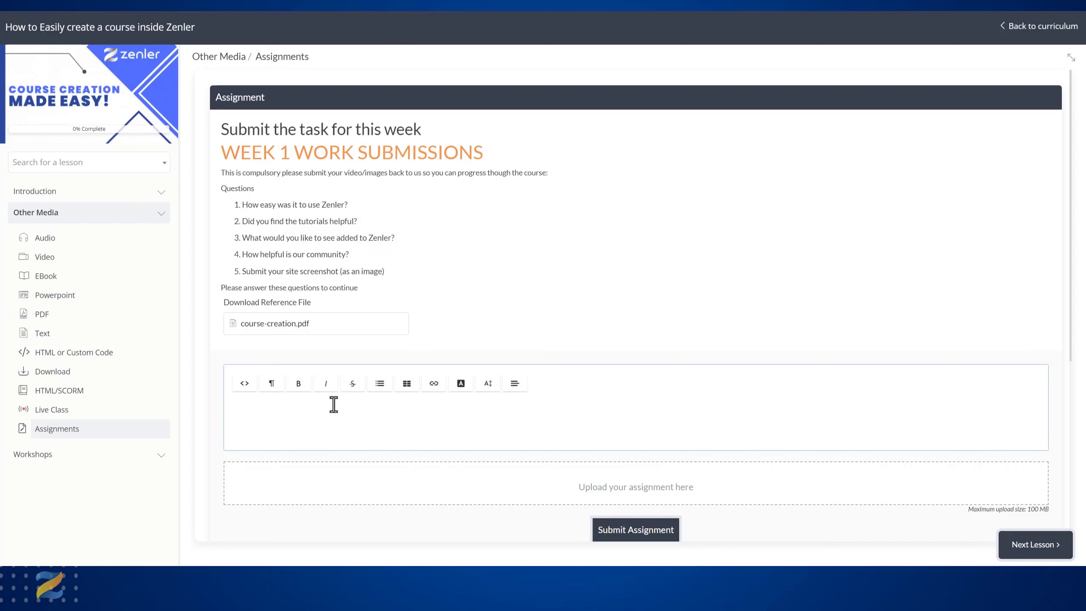
pyautogui.hotkey('ctrl', 'v')
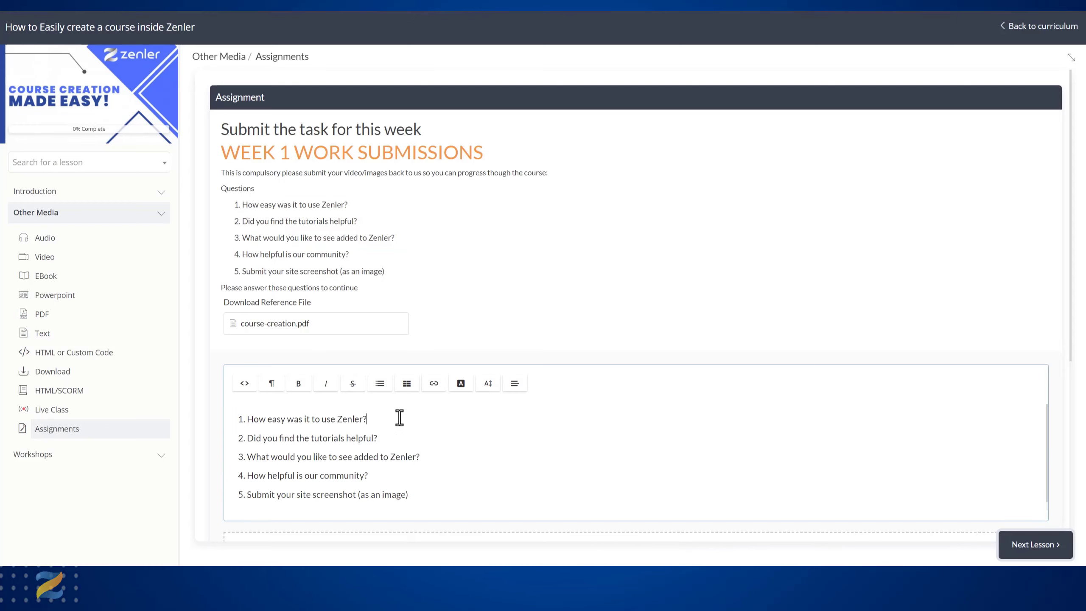
# Answer the five questions in order with "Very easy", "Yes amazing", "Nothing its perfect", "Very helpful" and "I have"
pyautogui.click(436, 400)
pyautogui.write('easy')
pyautogui.click(396, 440)
pyautogui.write('Yes amazing')
pyautogui.write('N')
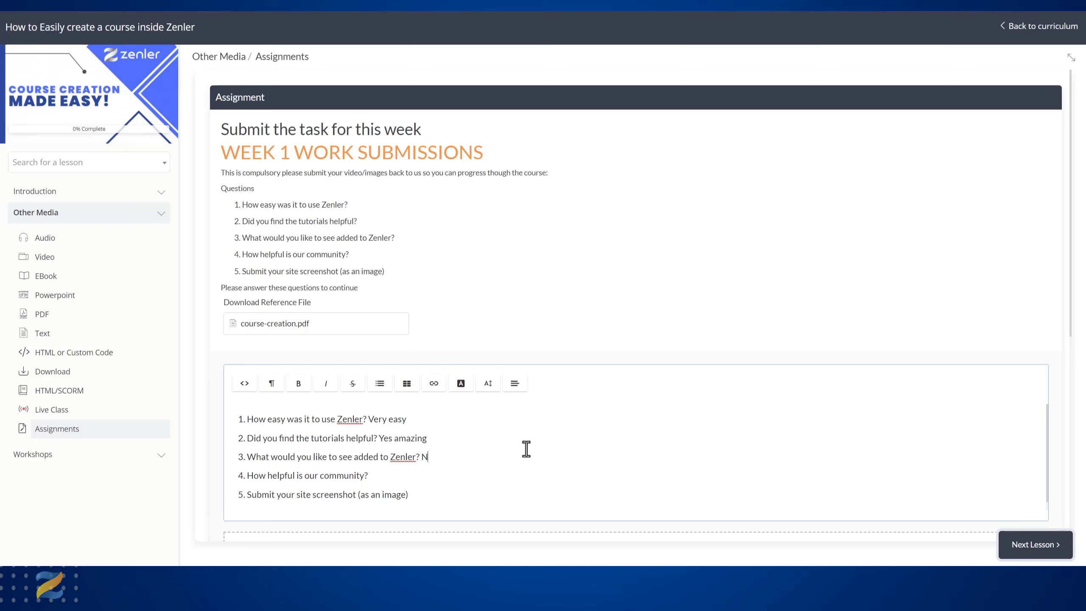
pyautogui.write('othing its perfect')
pyautogui.click(417, 474)
pyautogui.write('Very helpful')
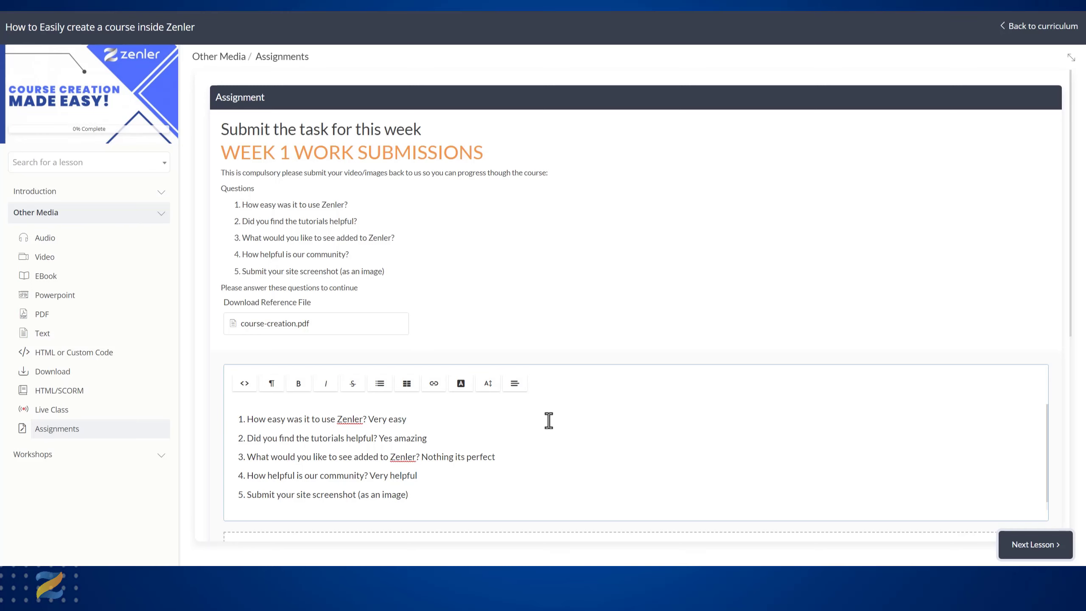
pyautogui.scroll(-1, 559, 416)
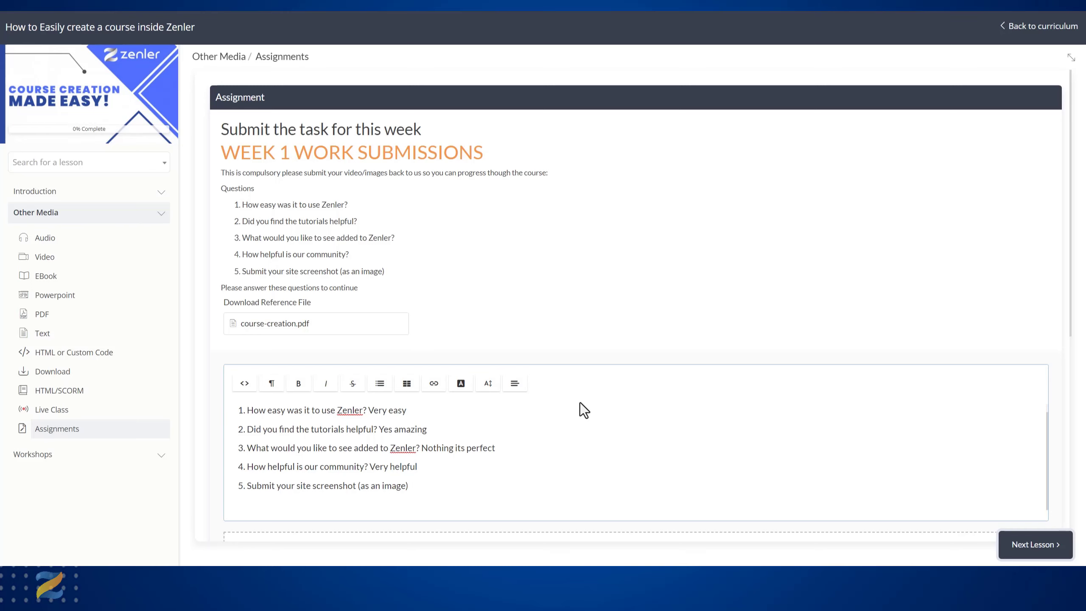
pyautogui.click(424, 488)
pyautogui.write('I have')
# Upload "support-test.jpg" as the assignment's submission file
pyautogui.moveTo(1074, 327); pyautogui.dragTo(1062, 444)
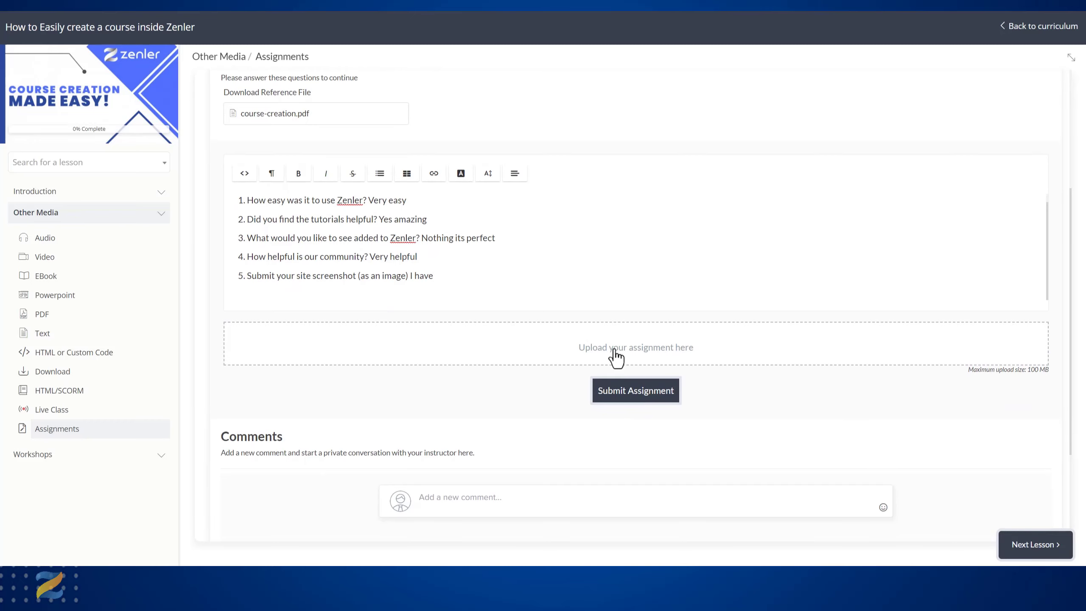
pyautogui.click(608, 322)
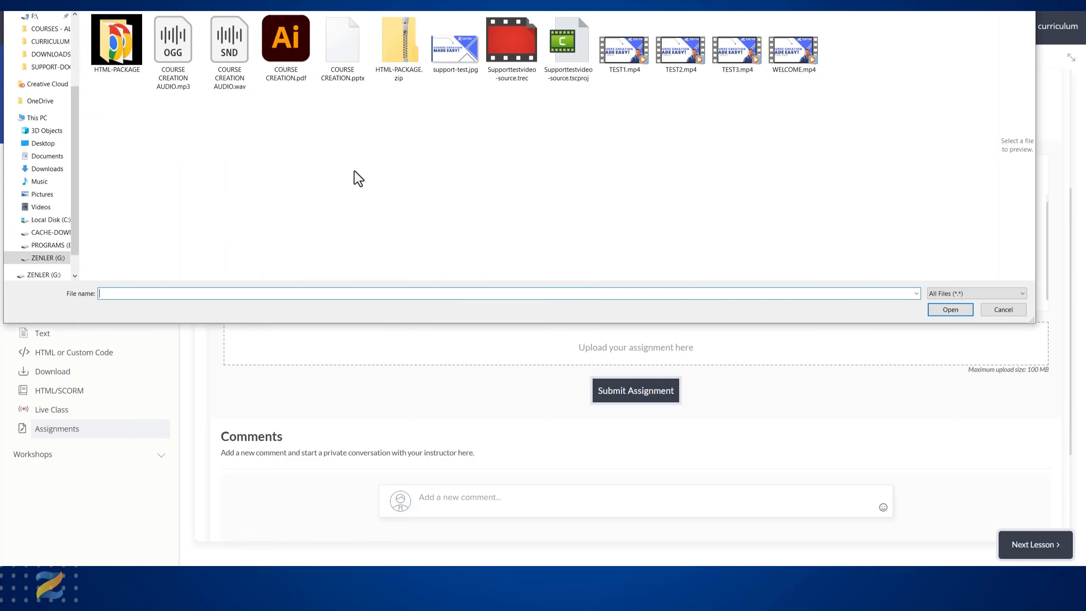
pyautogui.click(456, 52)
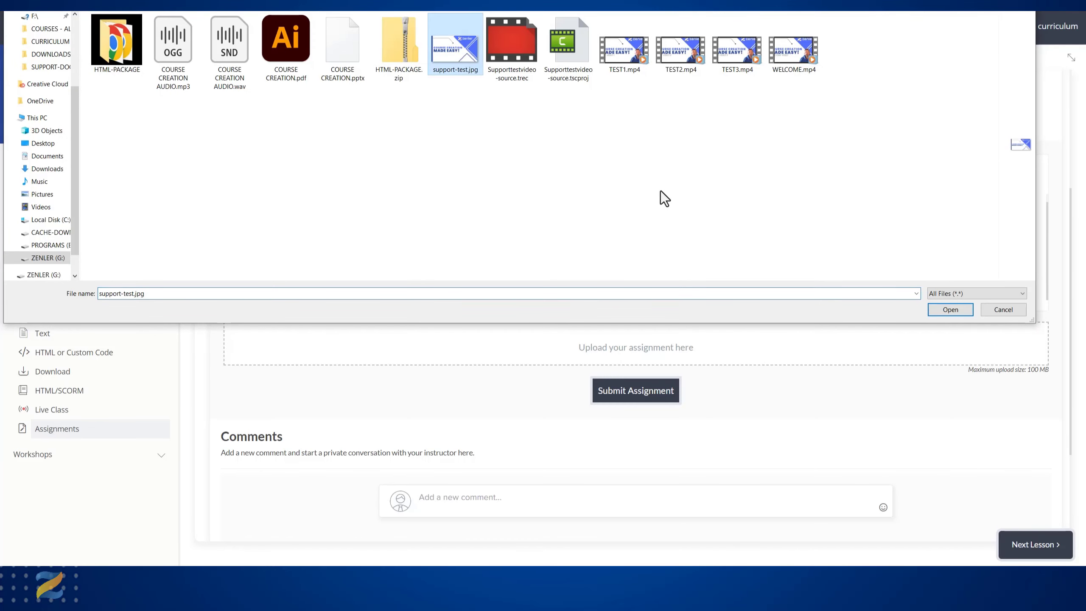
pyautogui.click(950, 309)
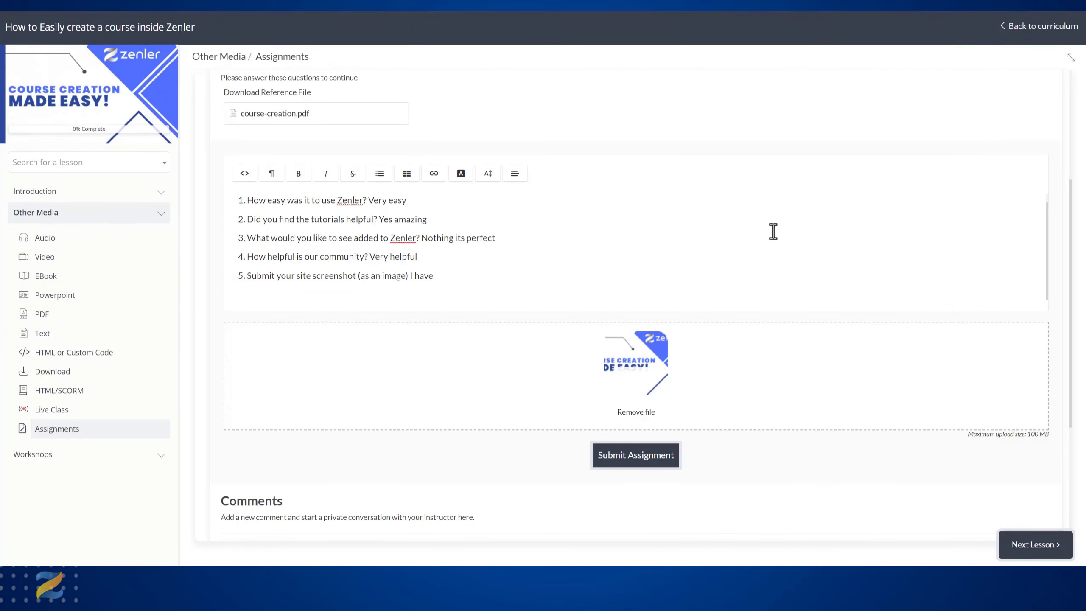
# Submit the completed assignment and confirm the submission
pyautogui.scroll(-4, 772, 232)
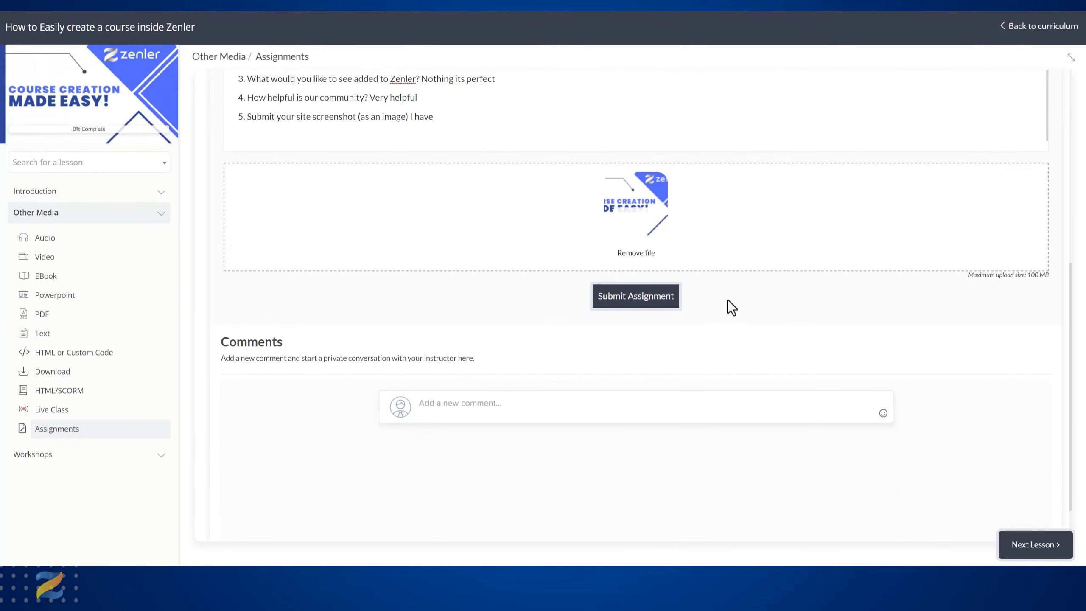
pyautogui.click(631, 304)
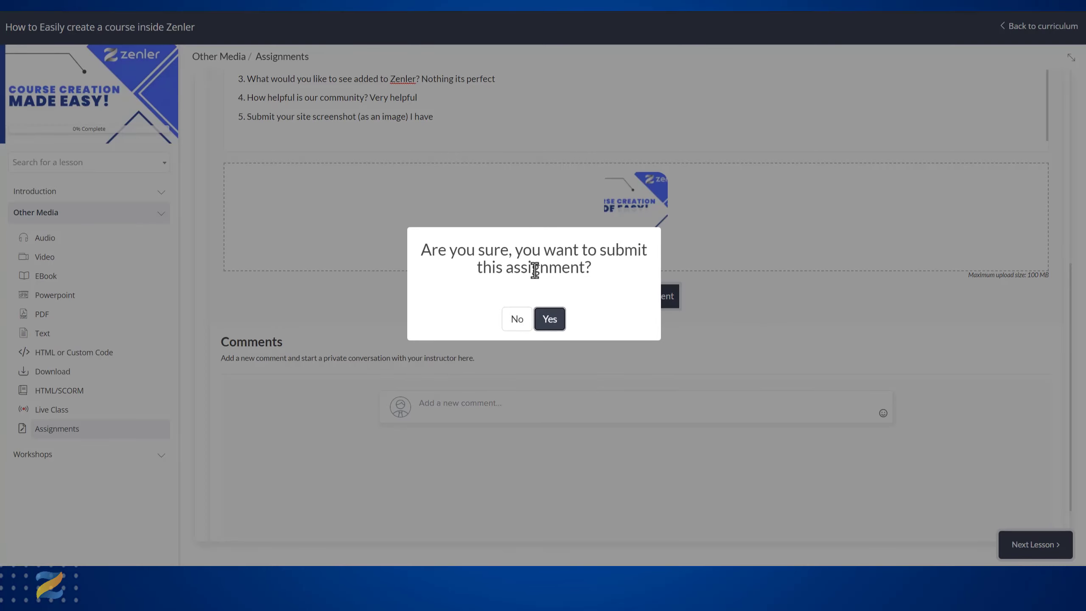
pyautogui.click(559, 318)
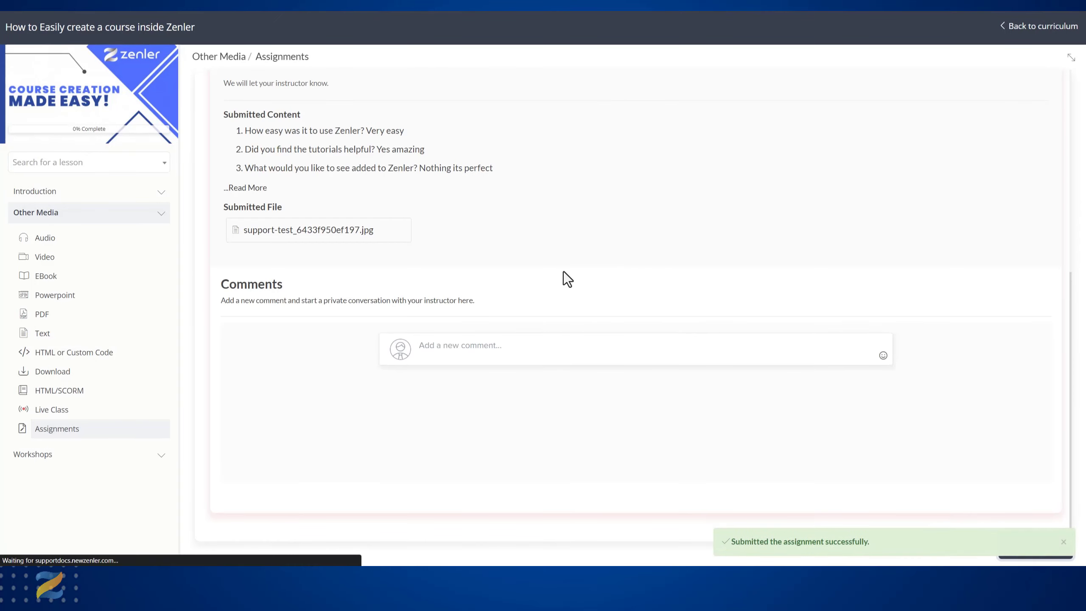
# Post the comment "When will this be approved" with a red heart emoji in the assignment's Comments section
pyautogui.click(436, 344)
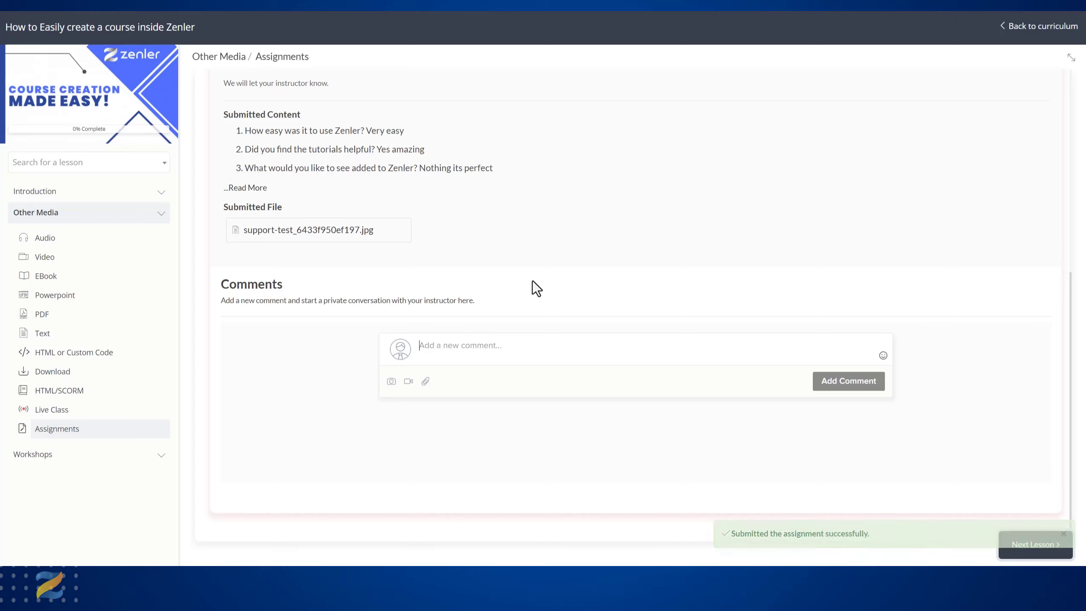
pyautogui.write('When w')
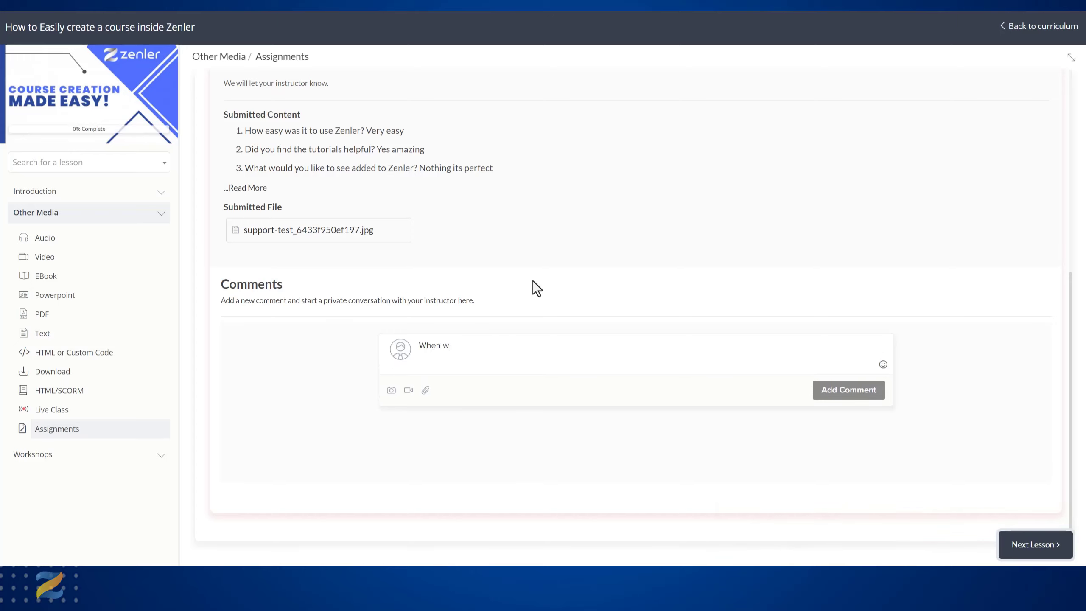
pyautogui.write('ill this be approved')
pyautogui.click(883, 365)
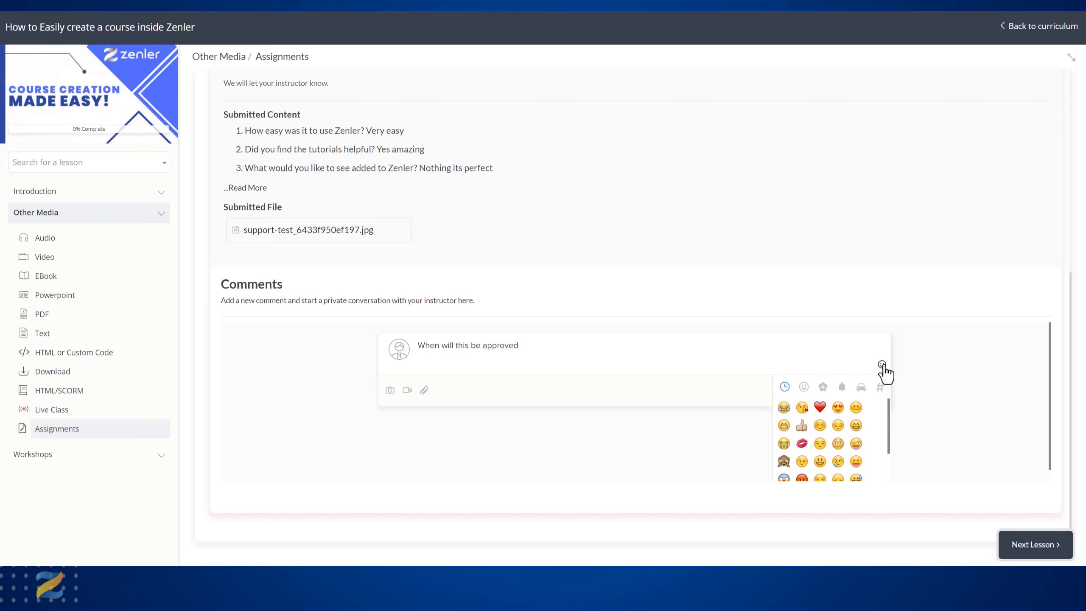
pyautogui.click(822, 408)
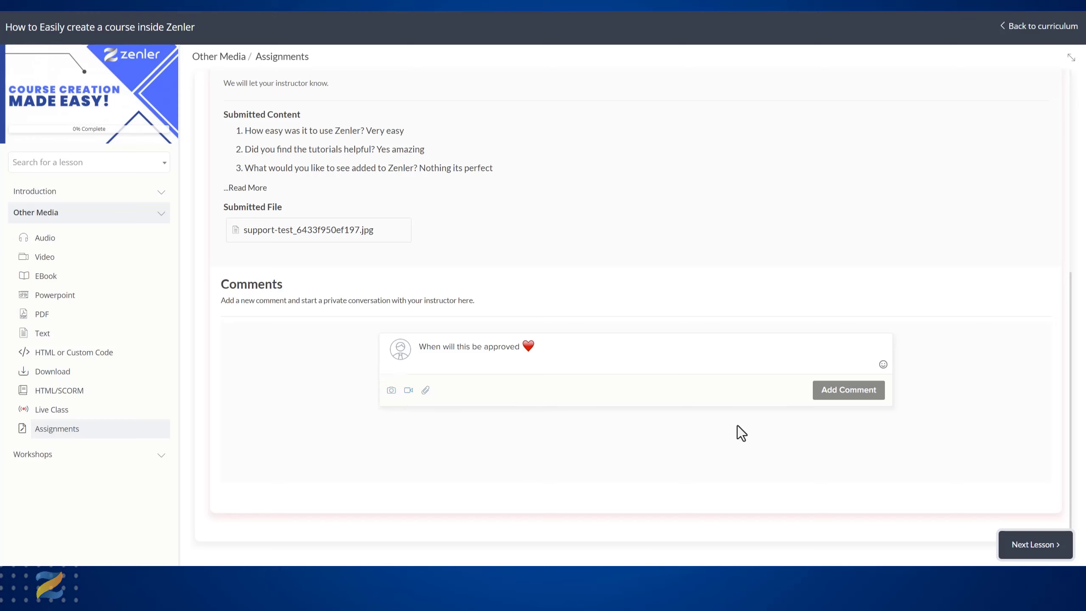
pyautogui.click(833, 398)
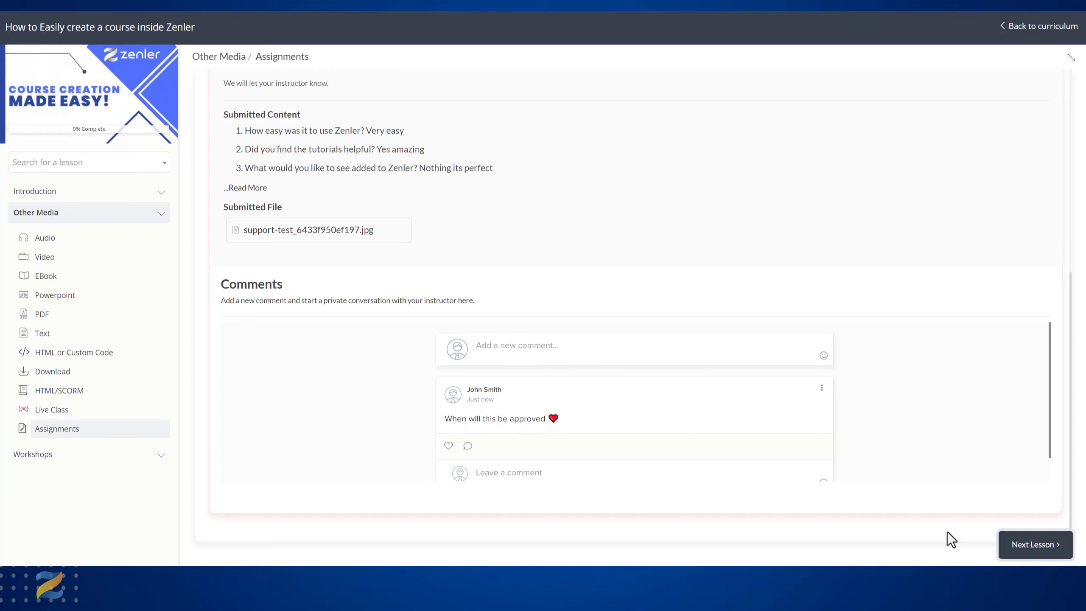
# Review the submitted assignment's status, latest revision, submitted answers and file on the student lesson page
pyautogui.scroll(7, 807, 335)
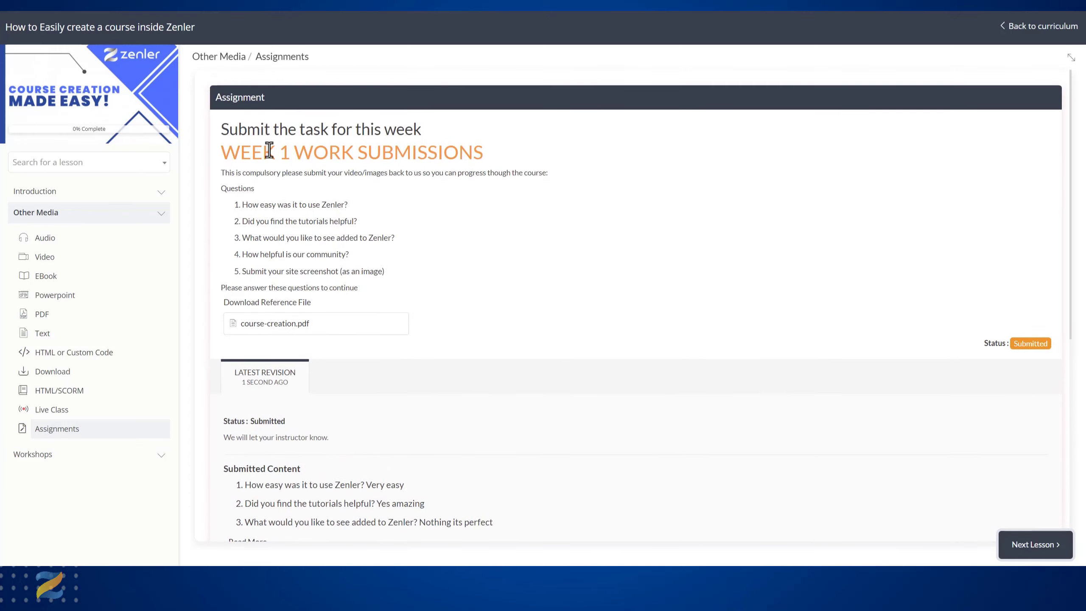
pyautogui.scroll(-3, 276, 163)
pyautogui.scroll(-1, 282, 177)
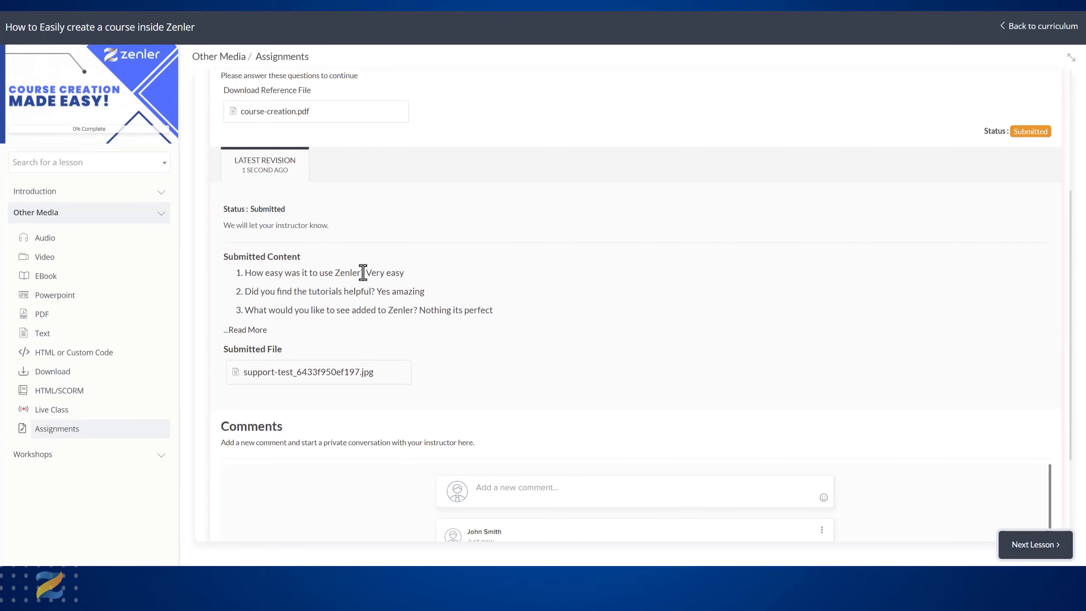
pyautogui.moveTo(361, 273); pyautogui.dragTo(424, 292)
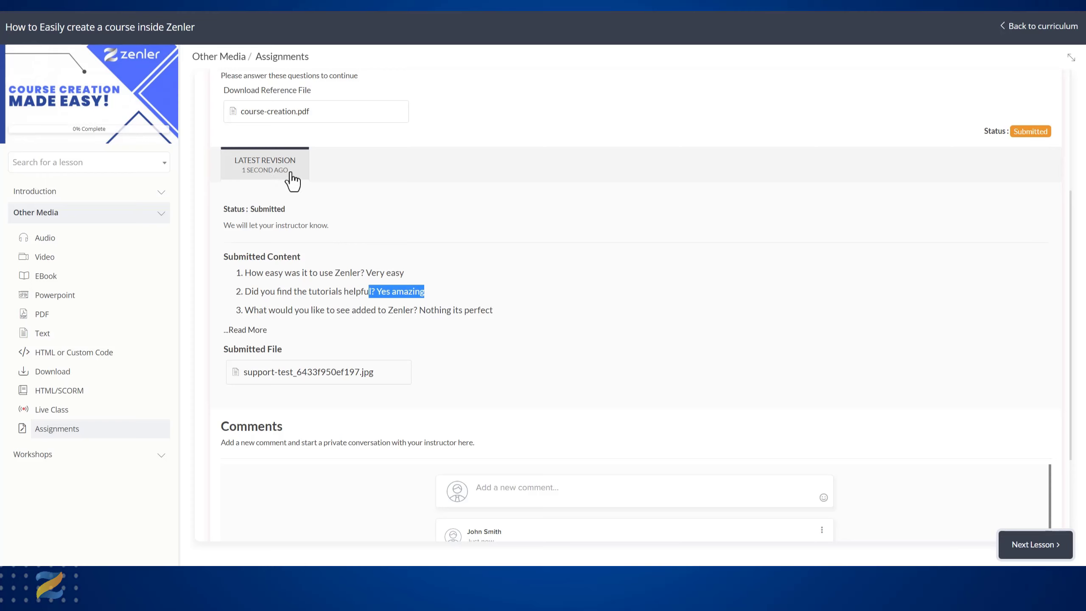
pyautogui.moveTo(268, 309); pyautogui.dragTo(492, 311)
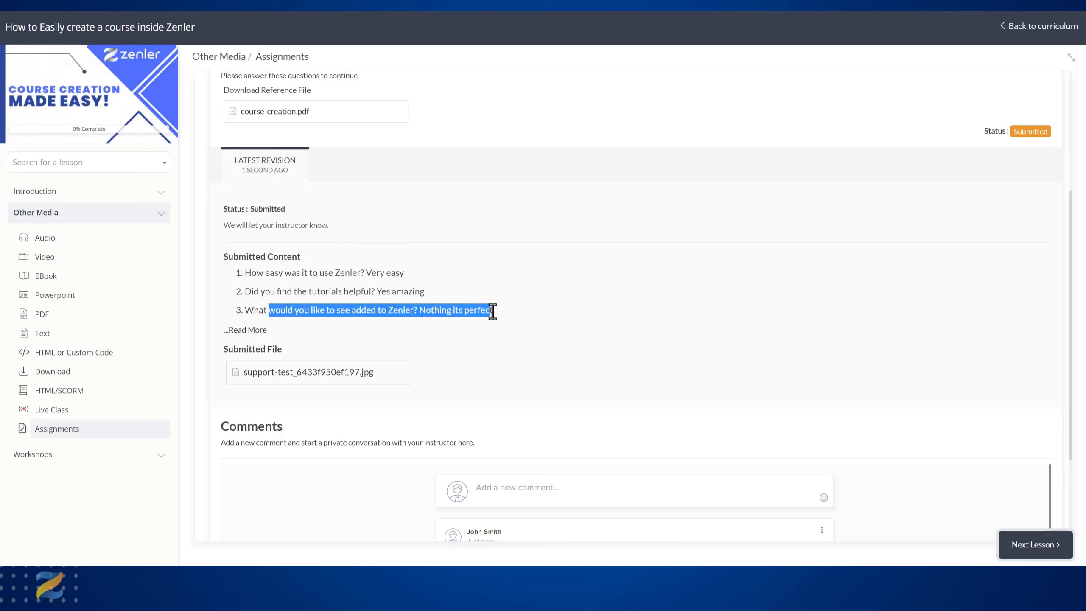
pyautogui.click(613, 304)
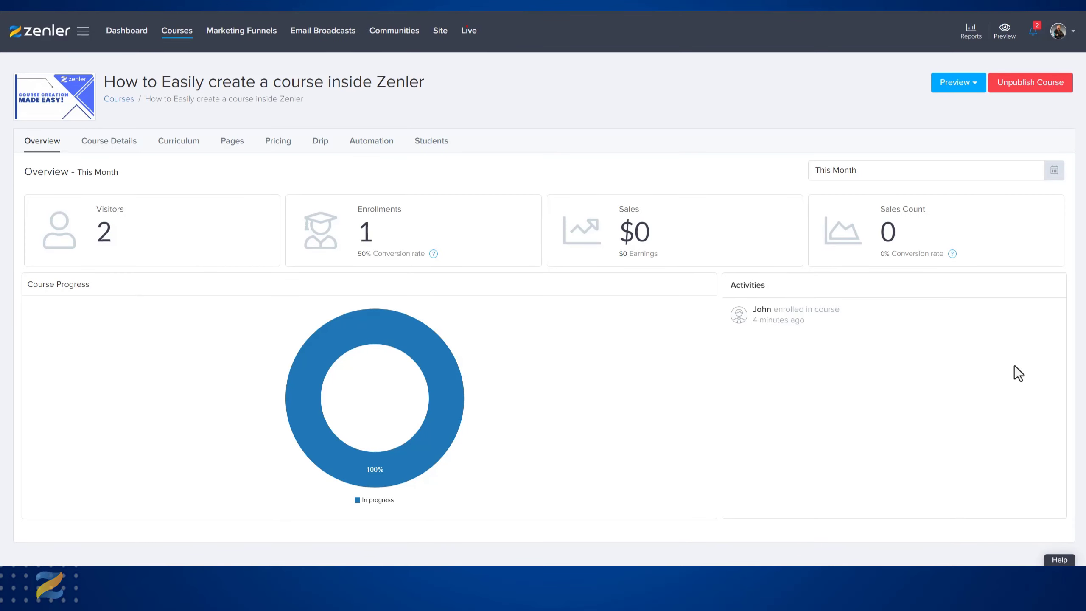
# Open the Assignments management page for all courses and review the student, assignment title, section and course details under Recent Submissions
pyautogui.click(176, 35)
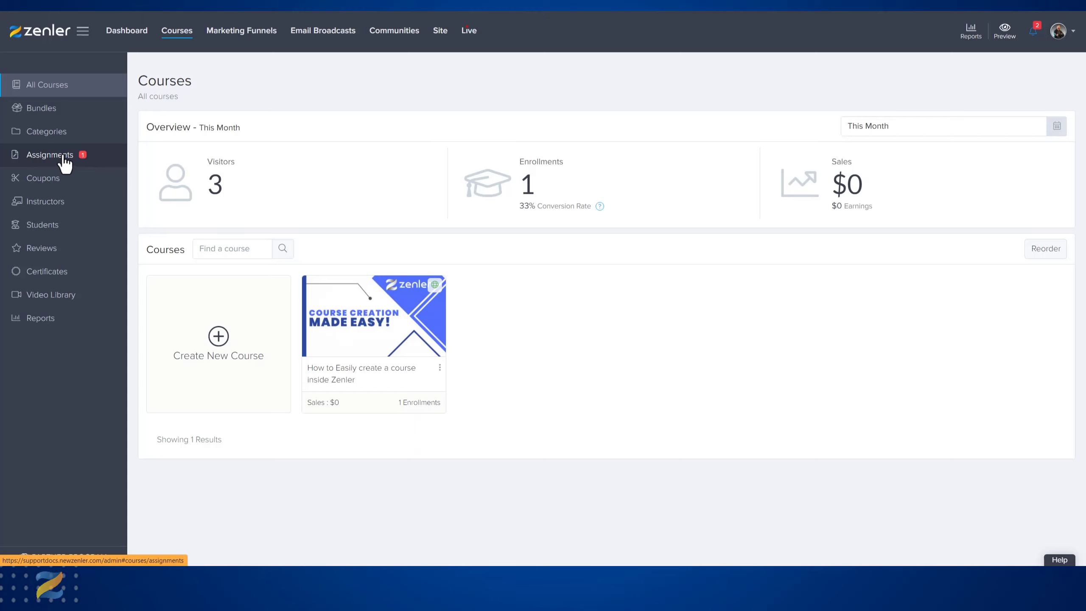
pyautogui.click(49, 157)
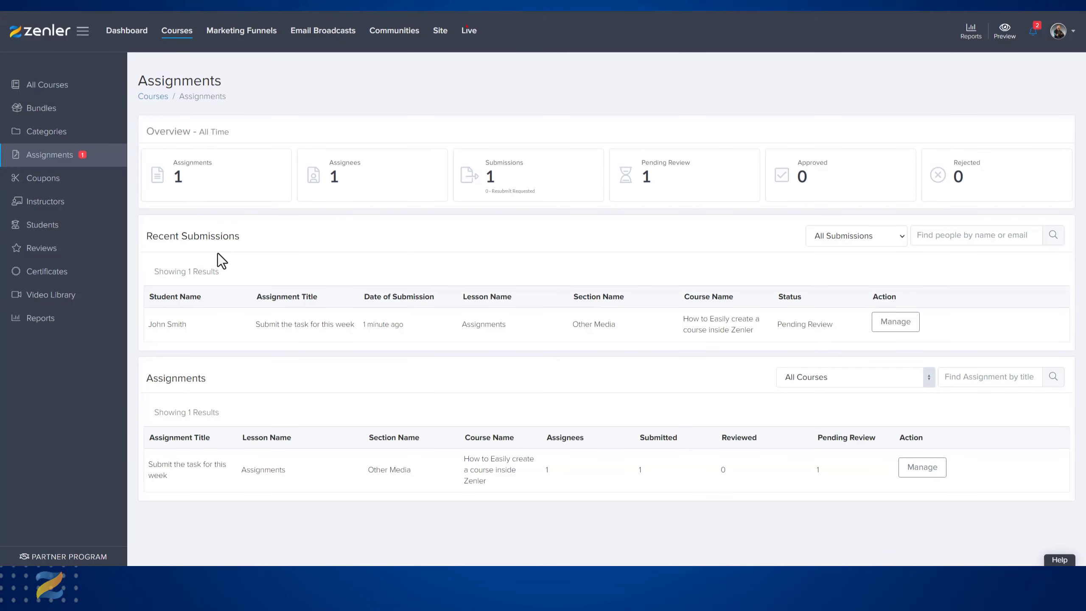
pyautogui.moveTo(152, 236); pyautogui.dragTo(265, 238)
pyautogui.click(331, 238)
pyautogui.moveTo(151, 324); pyautogui.dragTo(187, 328)
pyautogui.moveTo(253, 323); pyautogui.dragTo(367, 329)
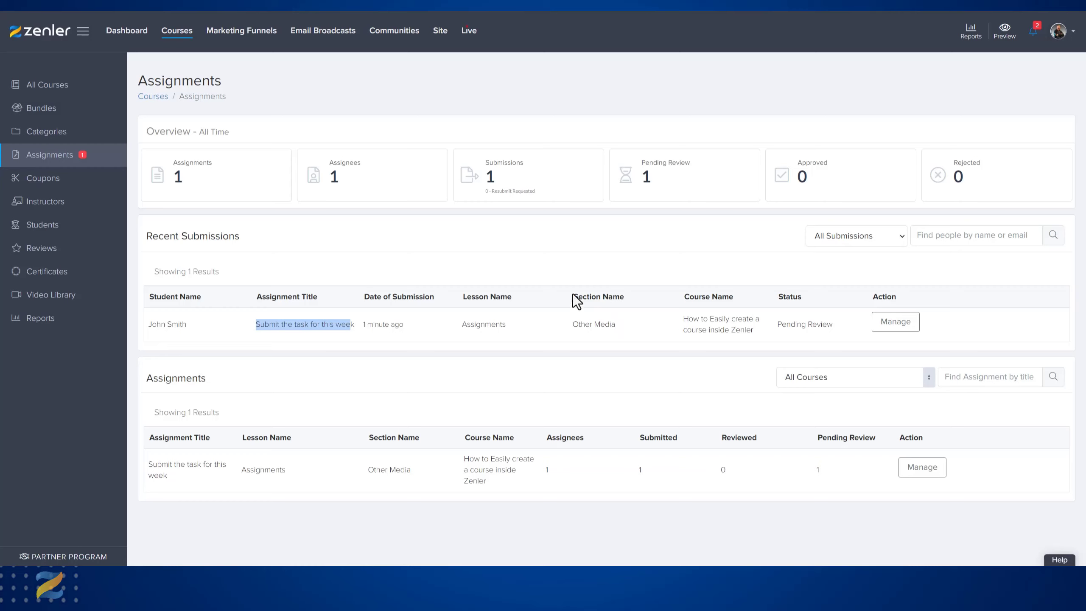
pyautogui.moveTo(573, 296); pyautogui.dragTo(613, 296)
pyautogui.moveTo(684, 318); pyautogui.dragTo(765, 341)
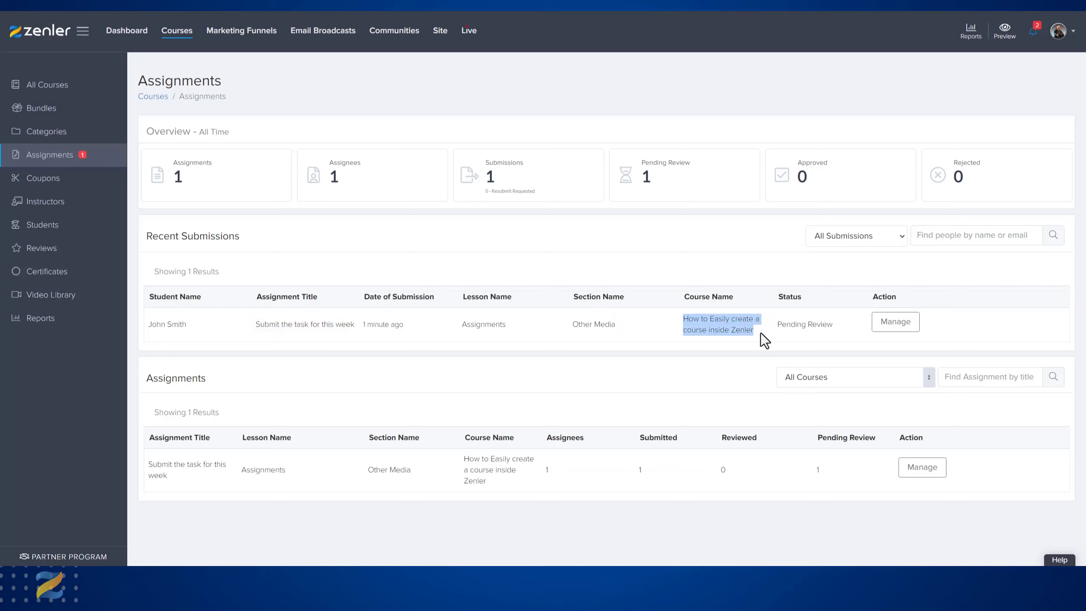
# Examine the submission status and course filter options, and compare the entries in the Recent Submissions and Assignments lists
pyautogui.click(899, 244)
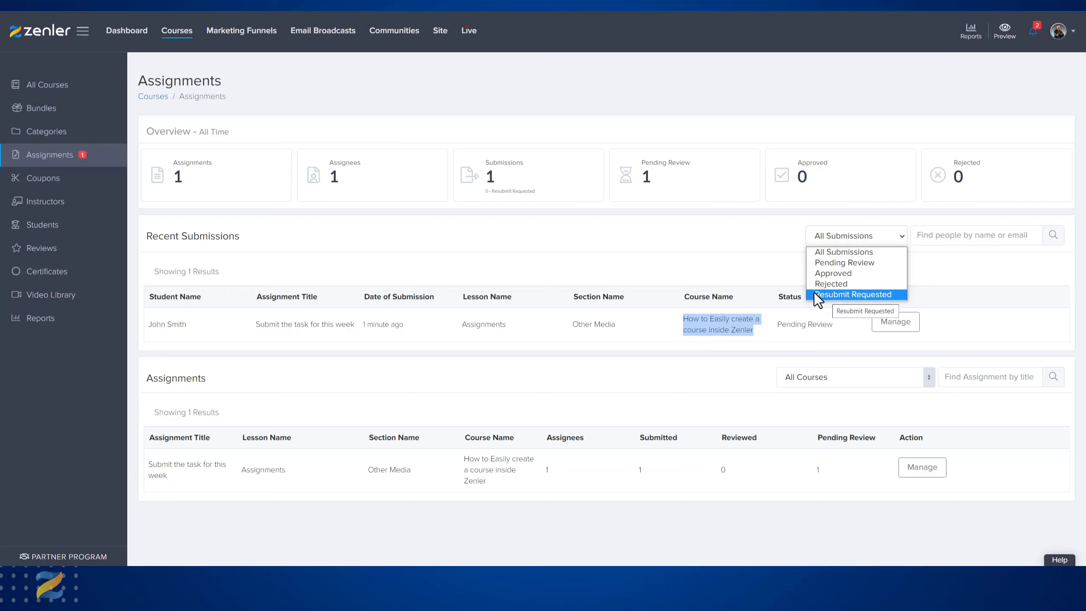
pyautogui.click(731, 240)
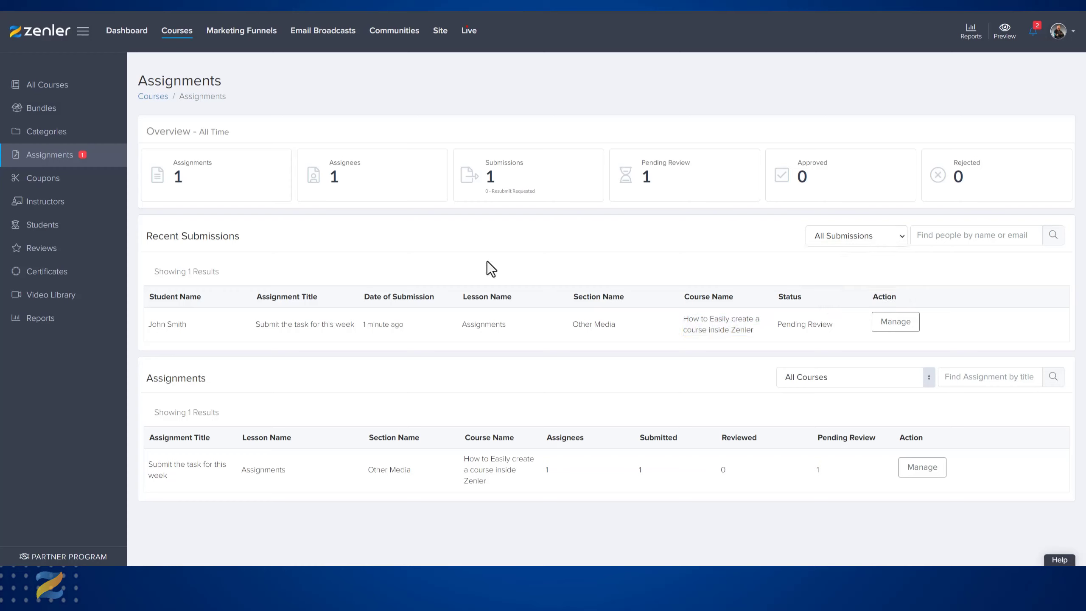
pyautogui.click(928, 380)
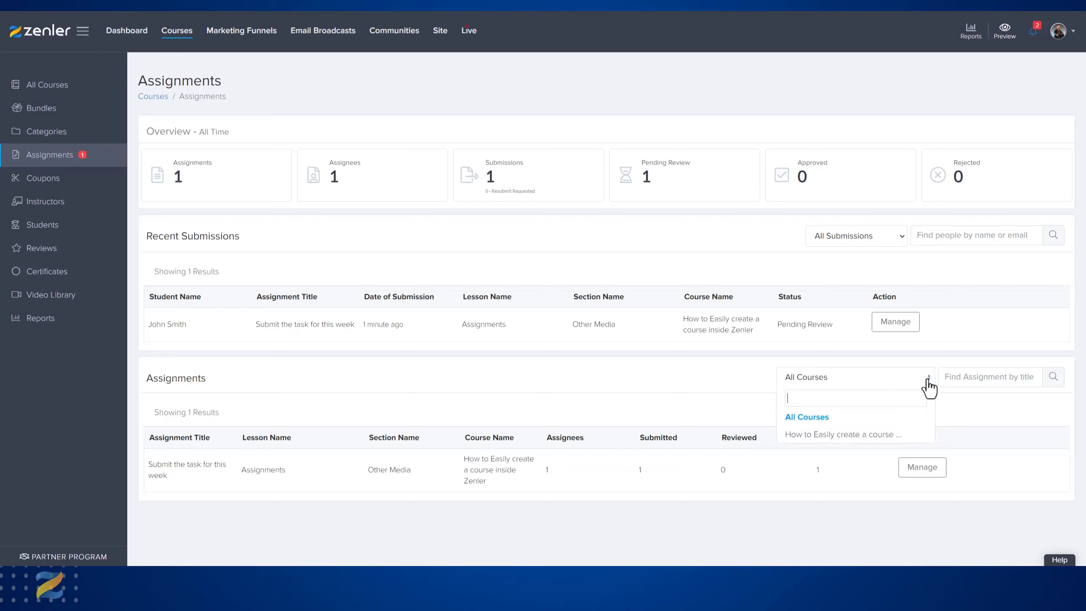
pyautogui.click(726, 376)
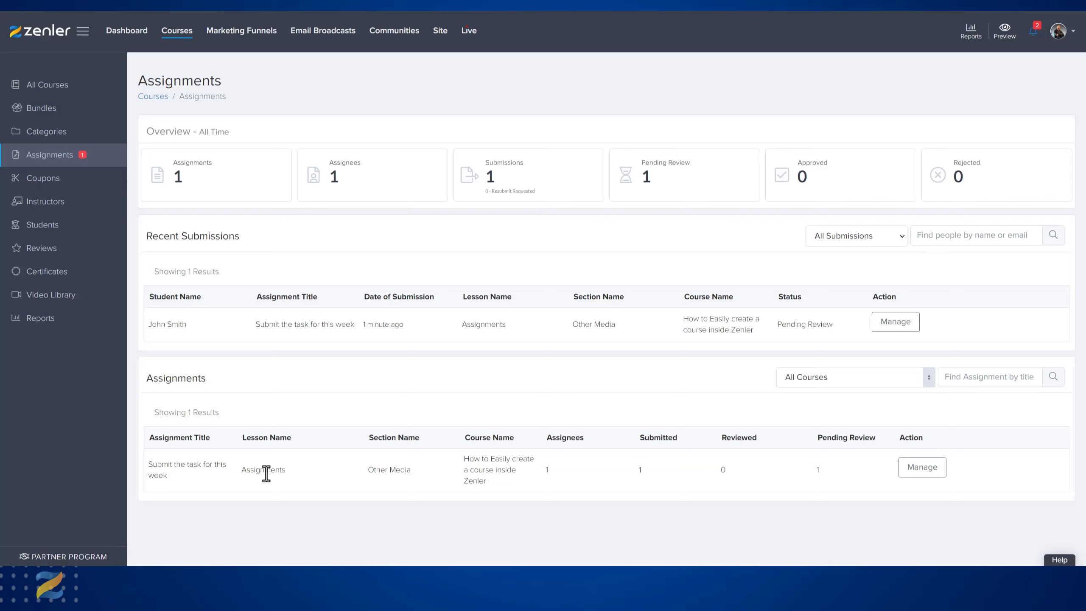
pyautogui.moveTo(152, 464); pyautogui.dragTo(275, 470)
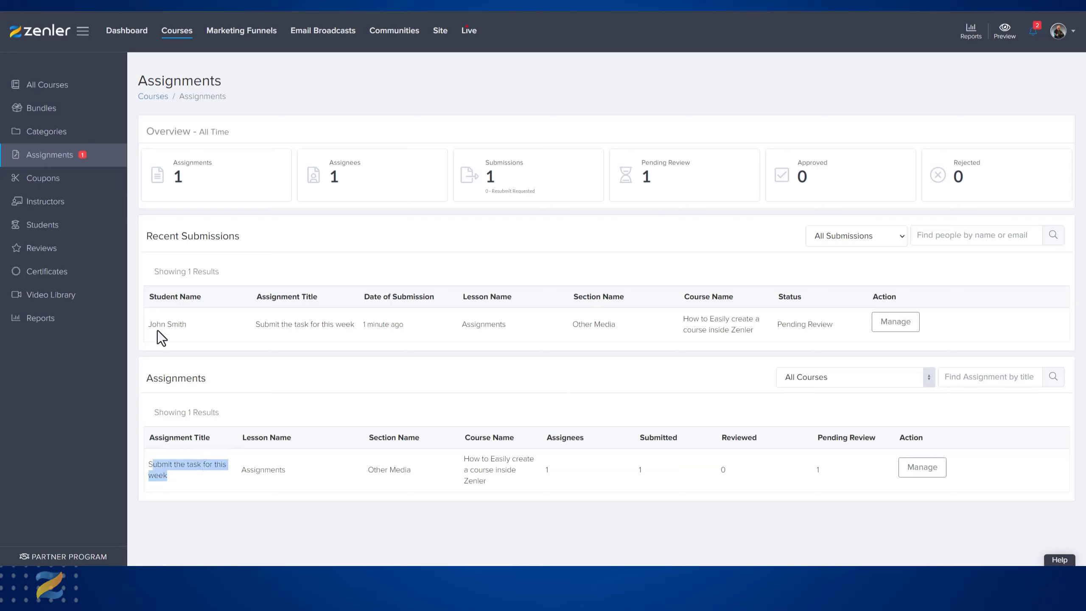
pyautogui.moveTo(148, 324); pyautogui.dragTo(187, 325)
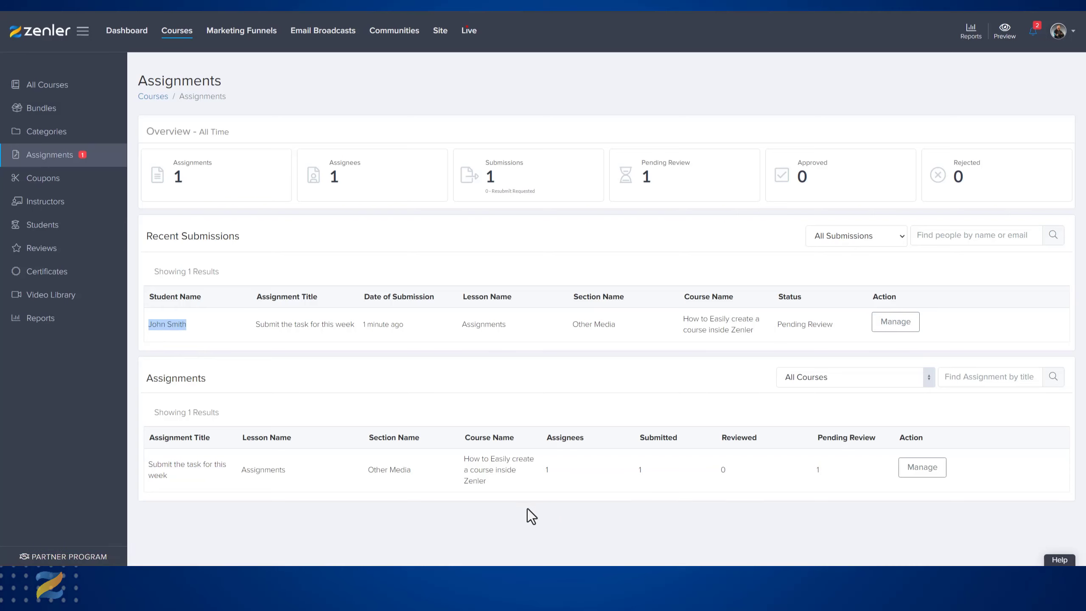
pyautogui.moveTo(226, 390); pyautogui.dragTo(150, 383)
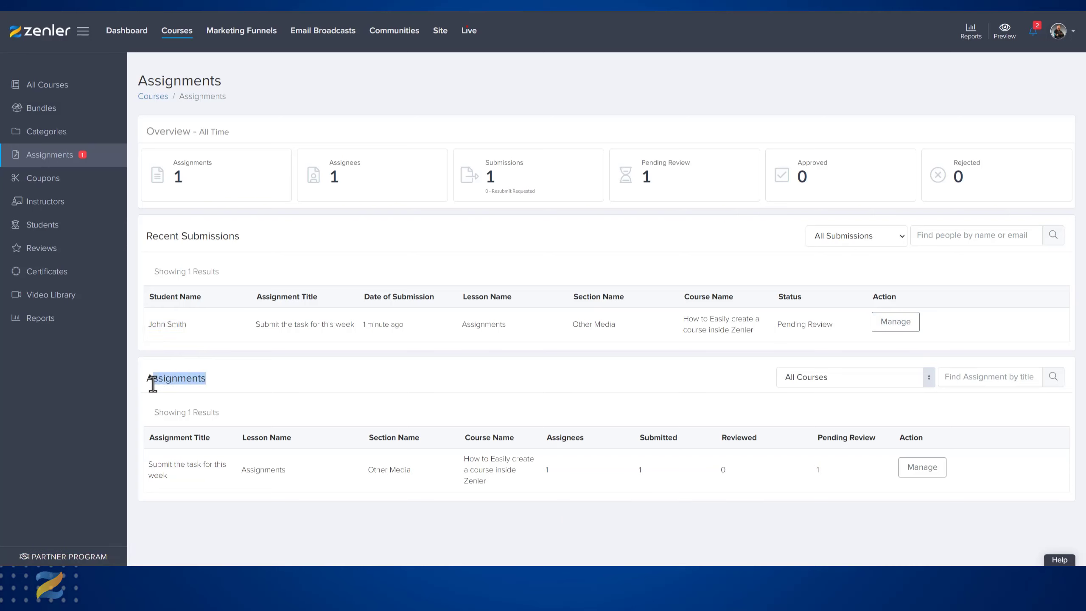
pyautogui.click(569, 406)
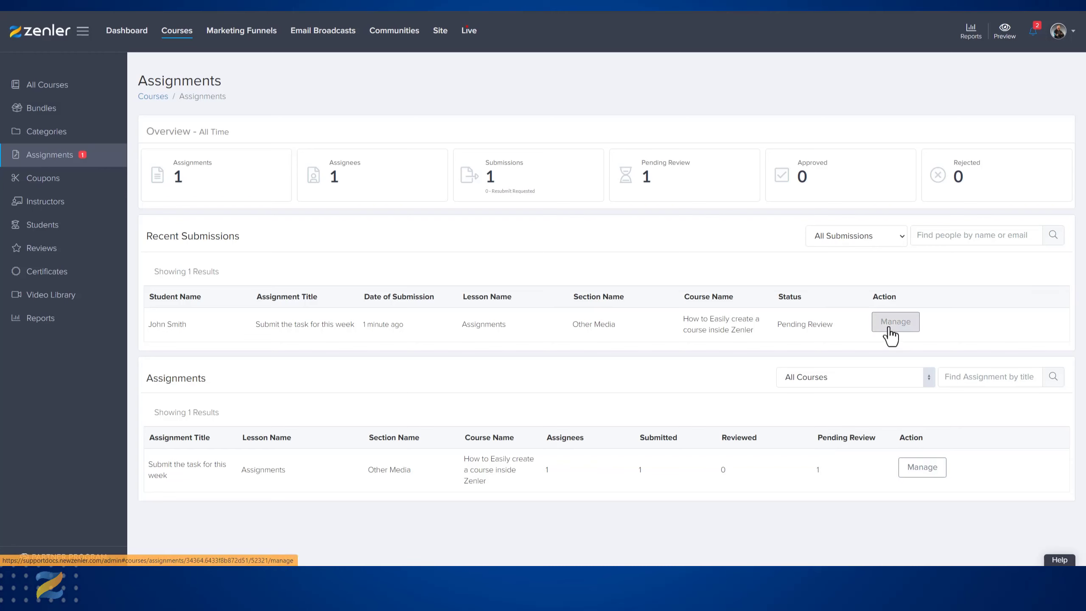
# Open the "Submit the task for this week" assignment from the Assignments list and review its questions, reference file and assignees
pyautogui.click(920, 468)
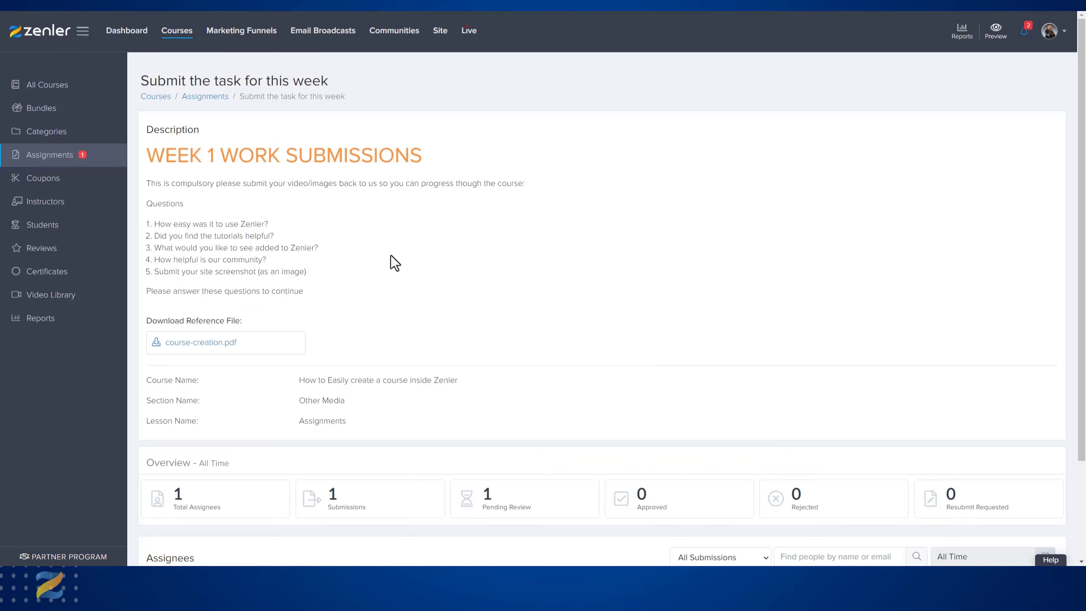
pyautogui.scroll(-3, 391, 255)
pyautogui.scroll(3, 490, 254)
pyautogui.moveTo(155, 224); pyautogui.dragTo(320, 288)
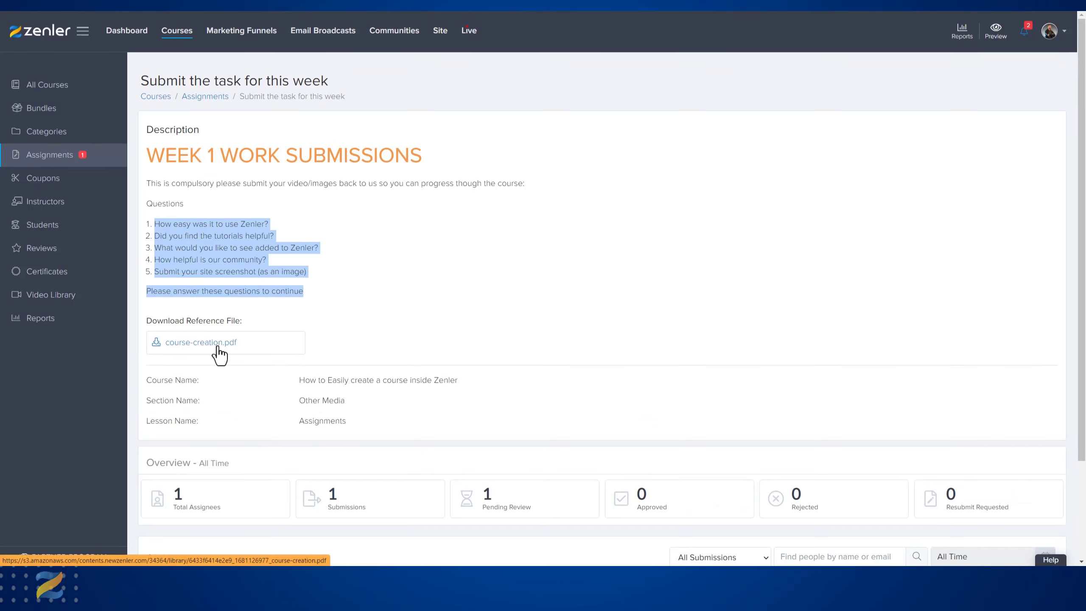
pyautogui.scroll(-2, 531, 311)
pyautogui.scroll(-1, 529, 304)
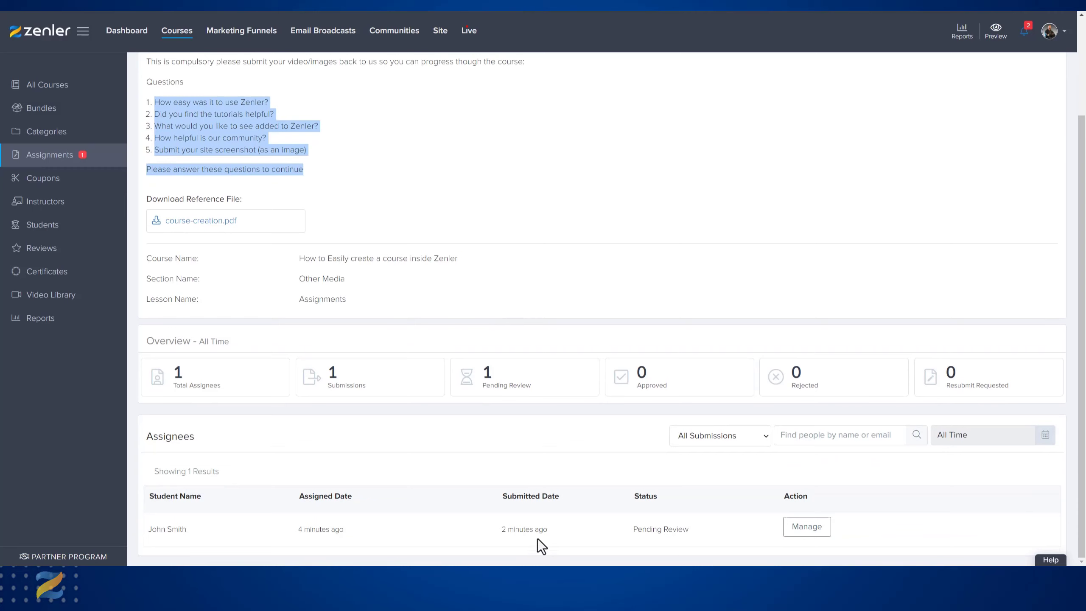
pyautogui.tripleClick(155, 530)
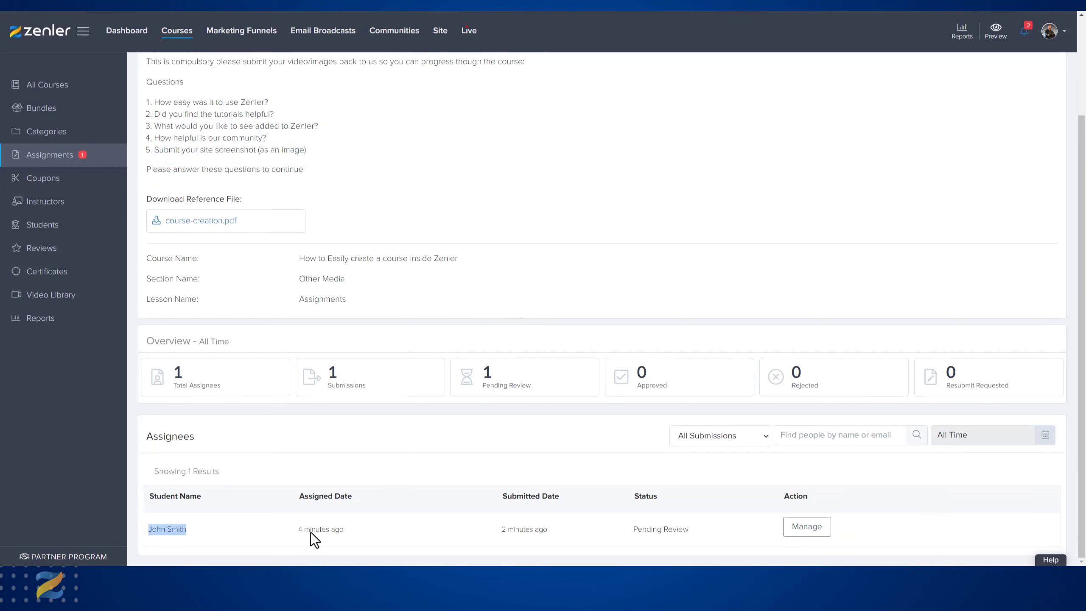
# Open the assignee's submission, review the submitted answers and view the attached support-test image
pyautogui.click(798, 530)
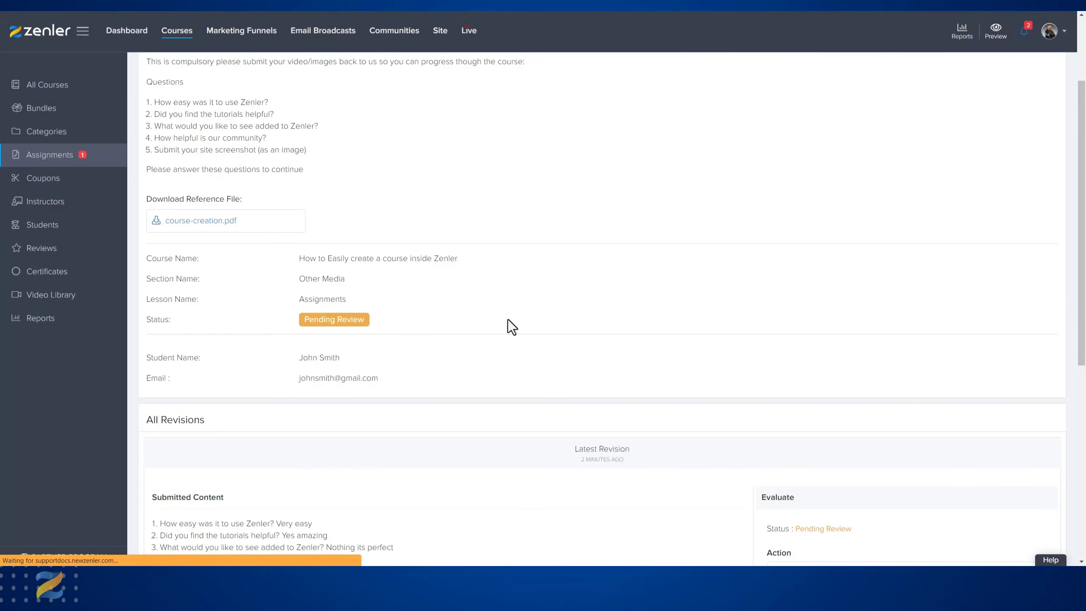
pyautogui.scroll(-6, 279, 170)
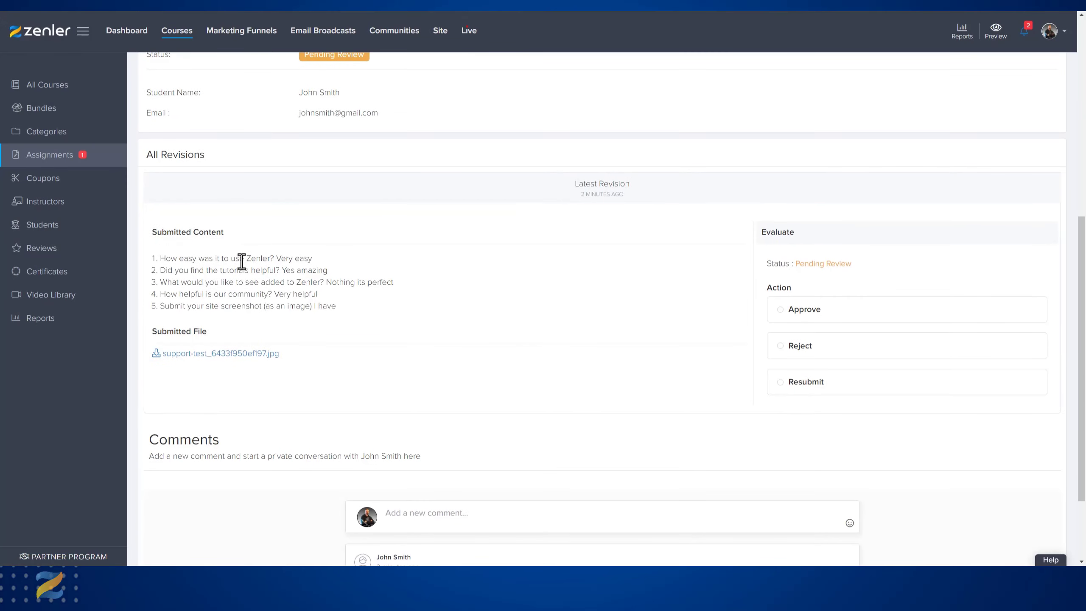
pyautogui.moveTo(221, 261); pyautogui.dragTo(394, 284)
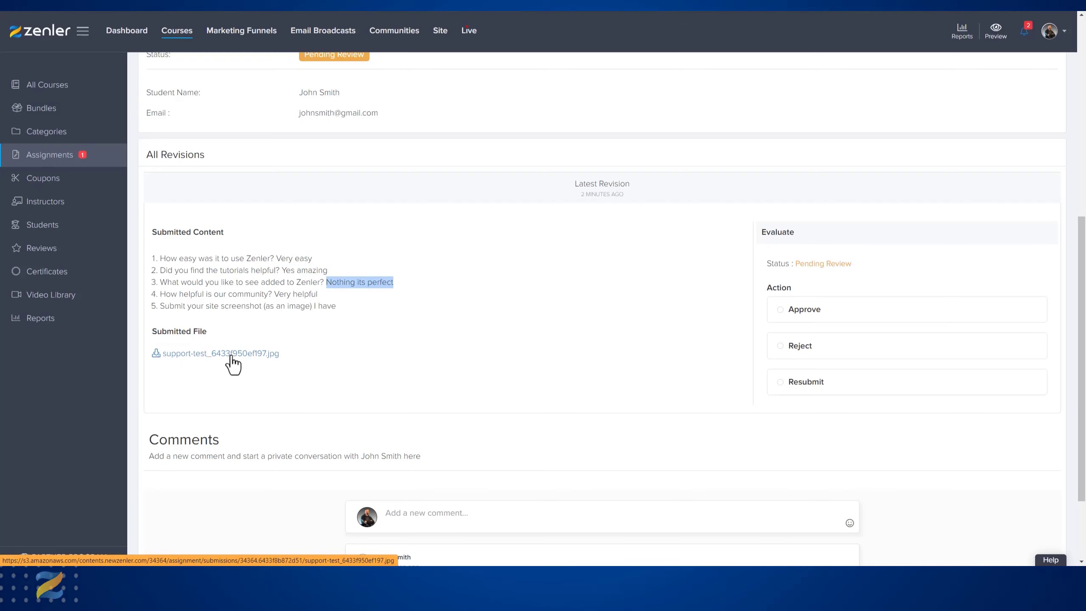
pyautogui.click(328, 359)
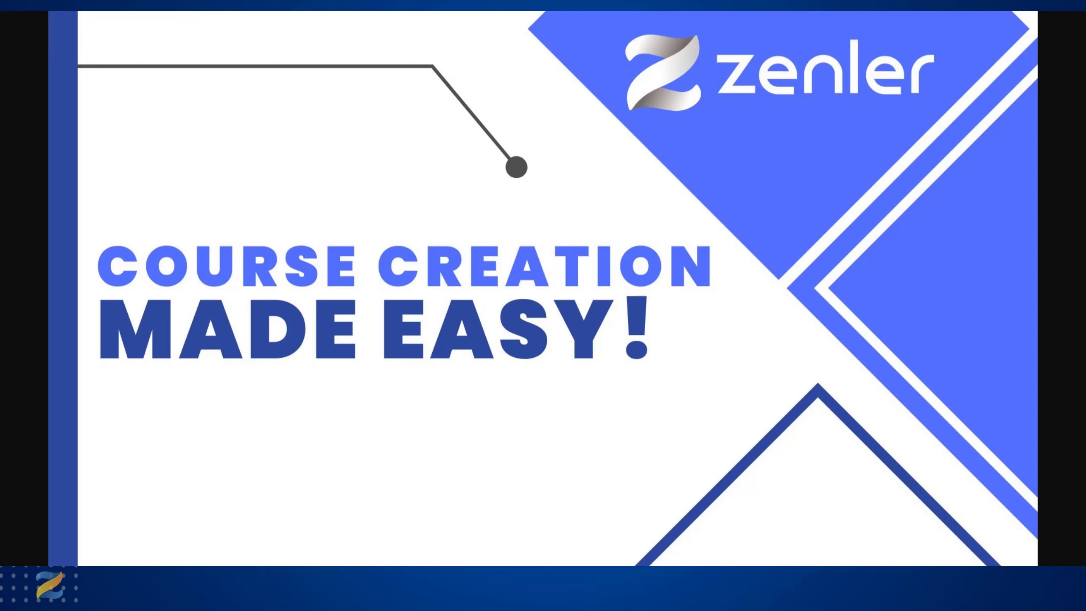
pyautogui.hotkey('alt', 'Left')
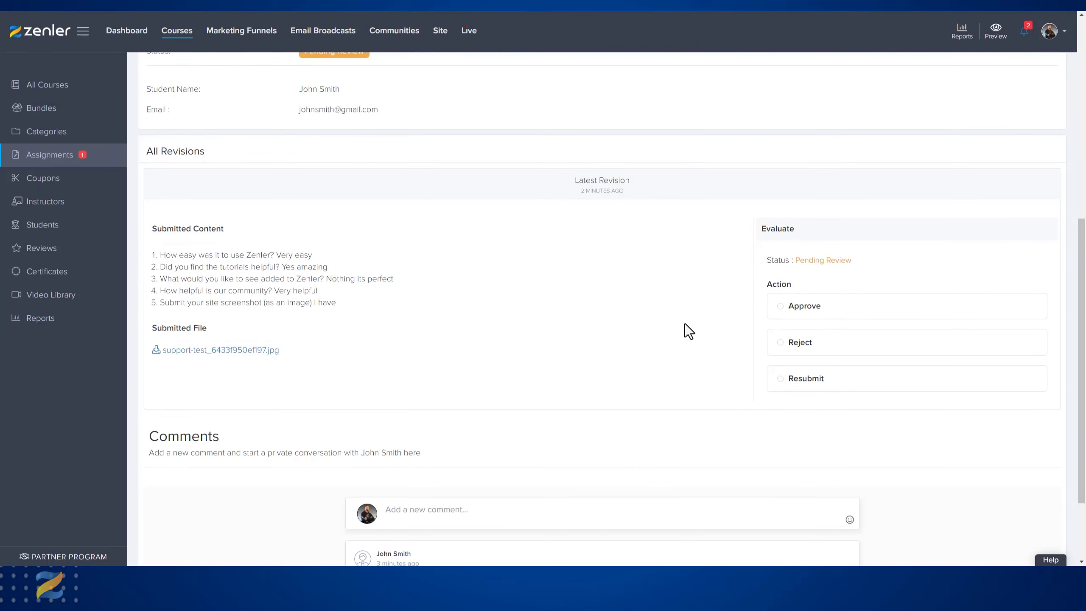
# Approve the student's submission with the feedback "Very nice"
pyautogui.scroll(-3, 701, 299)
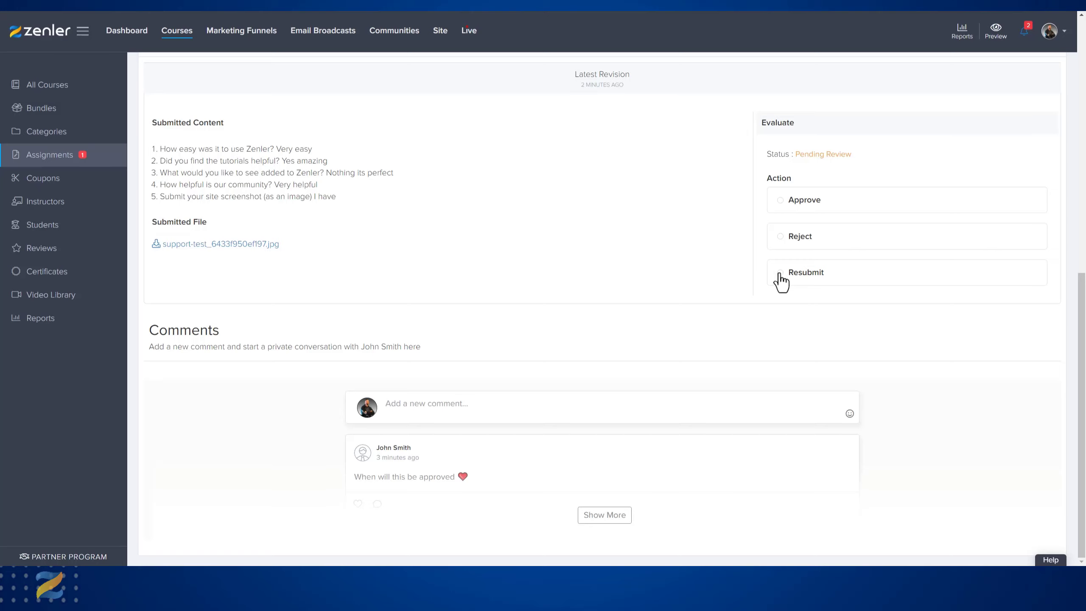
pyautogui.click(781, 203)
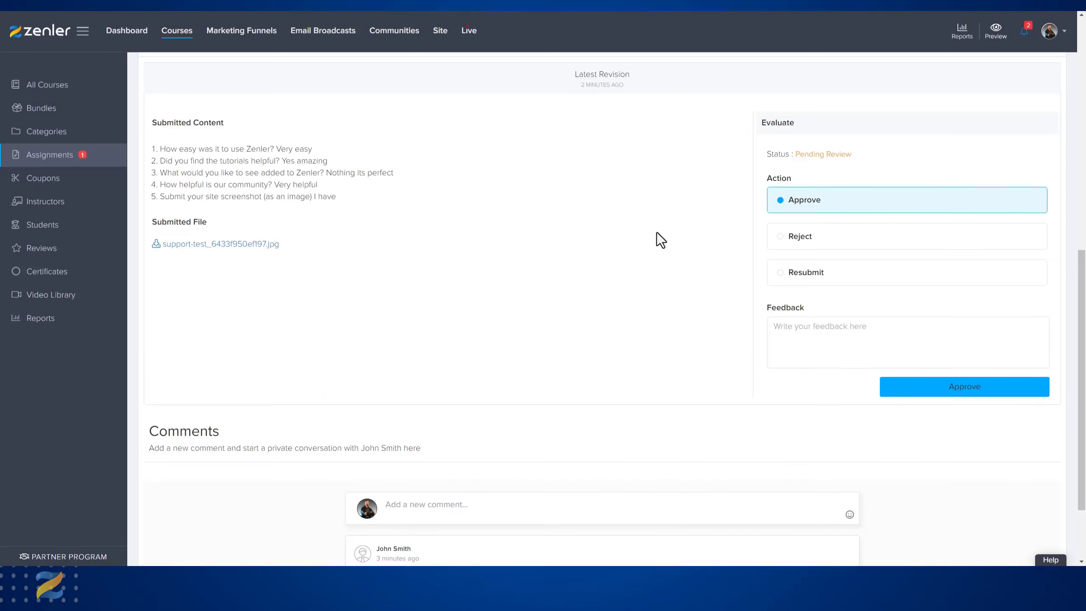
pyautogui.click(799, 329)
pyautogui.write('Very nice')
pyautogui.click(968, 403)
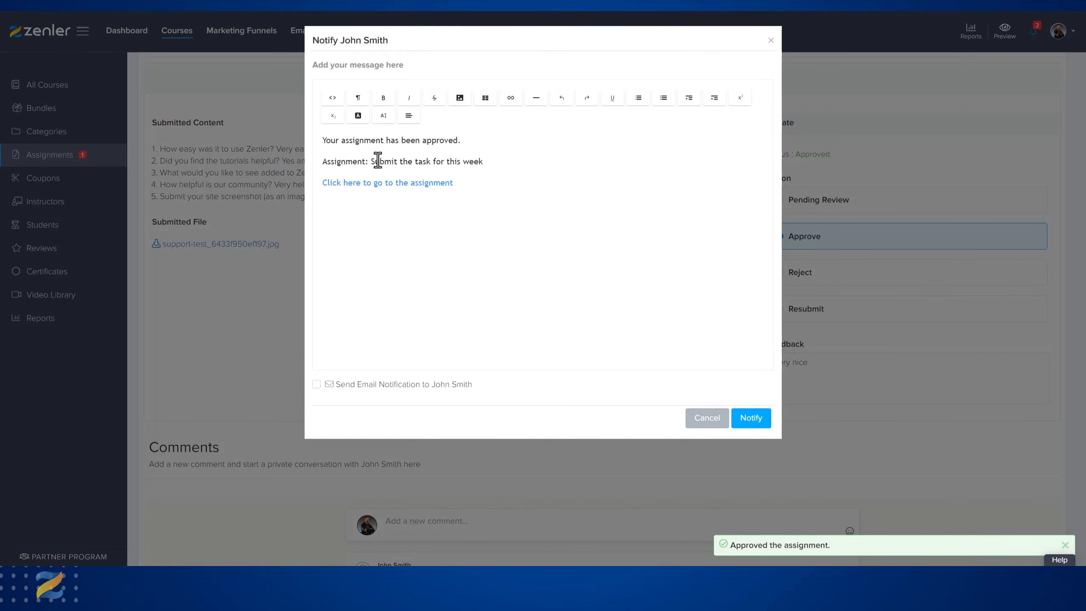
# Try the email notification option in the student notification dialog, turn it off again and close the dialog without notifying
pyautogui.moveTo(328, 41); pyautogui.dragTo(389, 40)
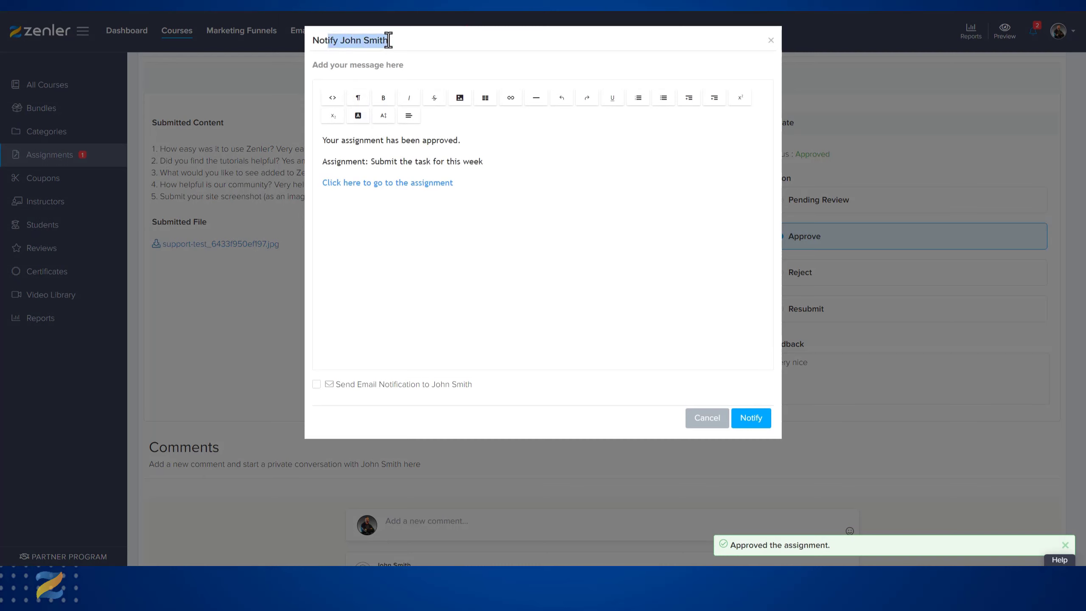
pyautogui.click(317, 385)
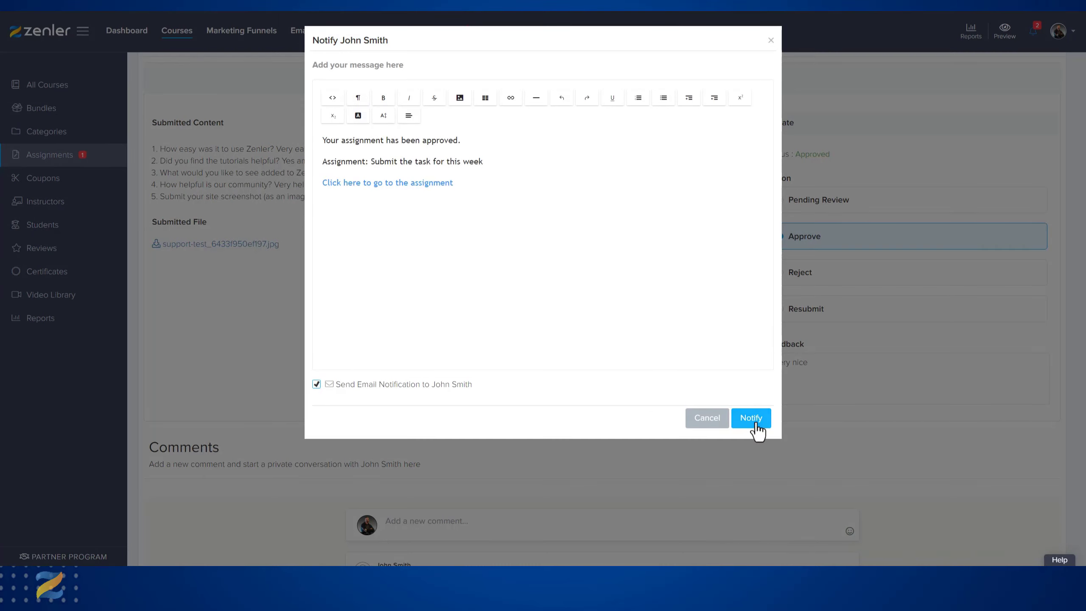
pyautogui.click(316, 384)
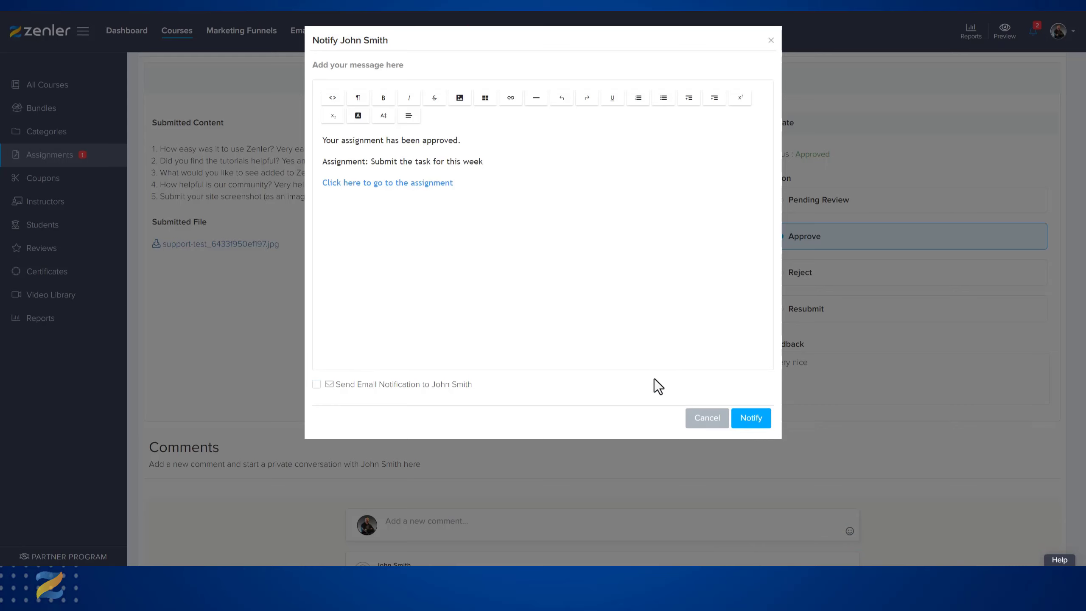
pyautogui.click(772, 41)
# Review the Comments section of the submission and the student's comment about approval
pyautogui.scroll(-3, 623, 356)
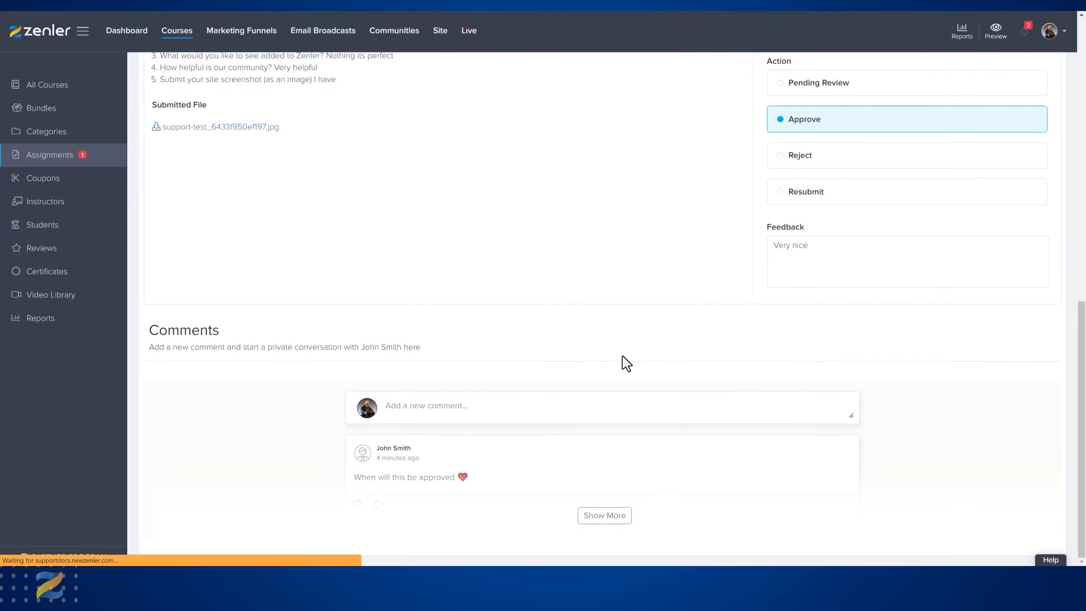
pyautogui.moveTo(148, 331); pyautogui.dragTo(229, 339)
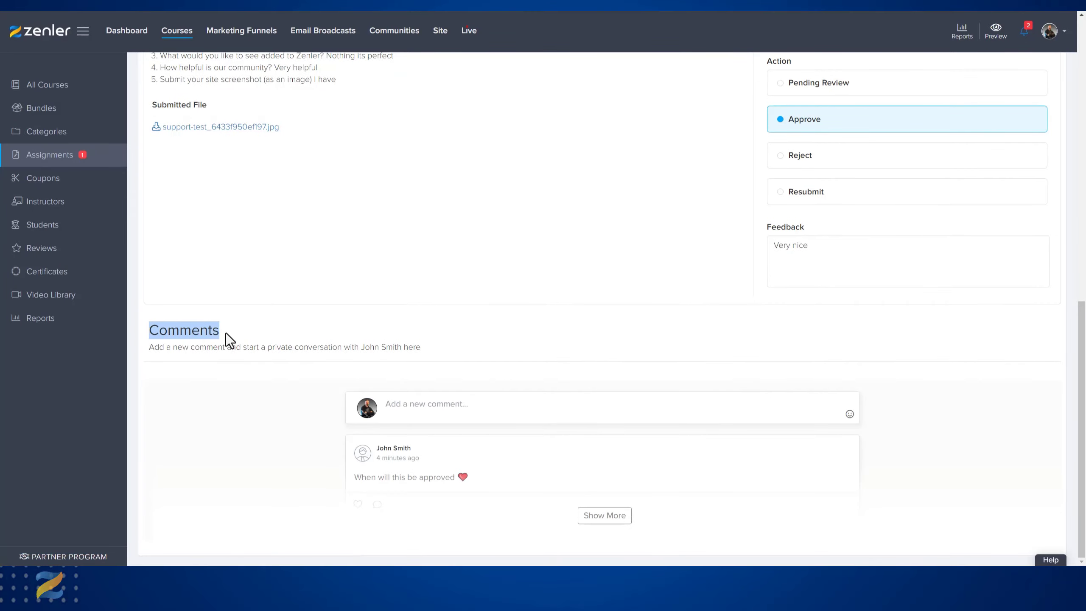
pyautogui.click(388, 332)
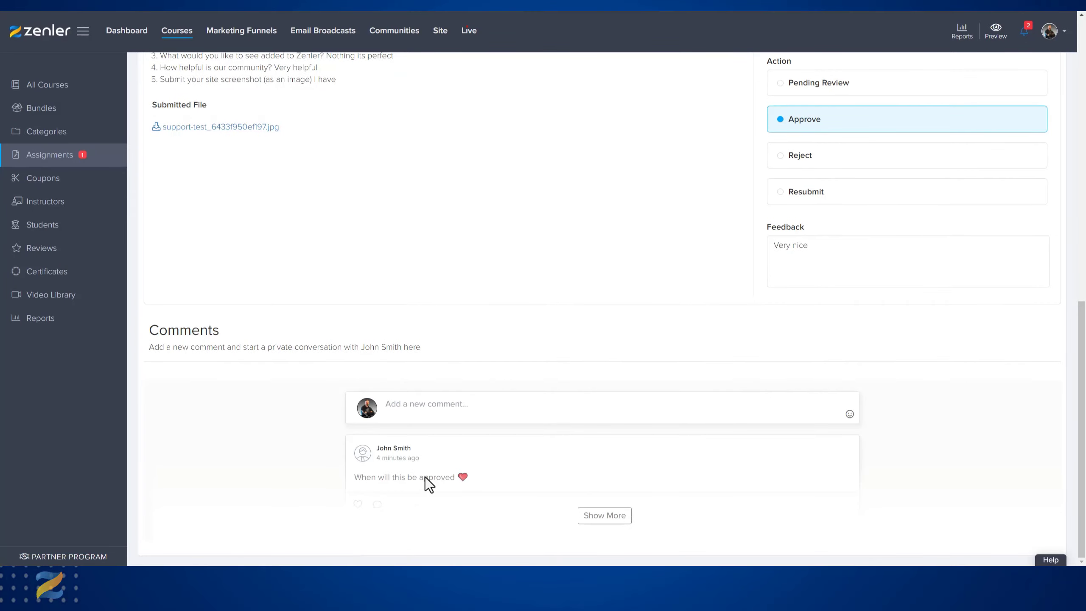
# Expand the submission's comments and post the reply "Its done :)" under the student's approval question
pyautogui.click(595, 516)
pyautogui.scroll(-1, 400, 454)
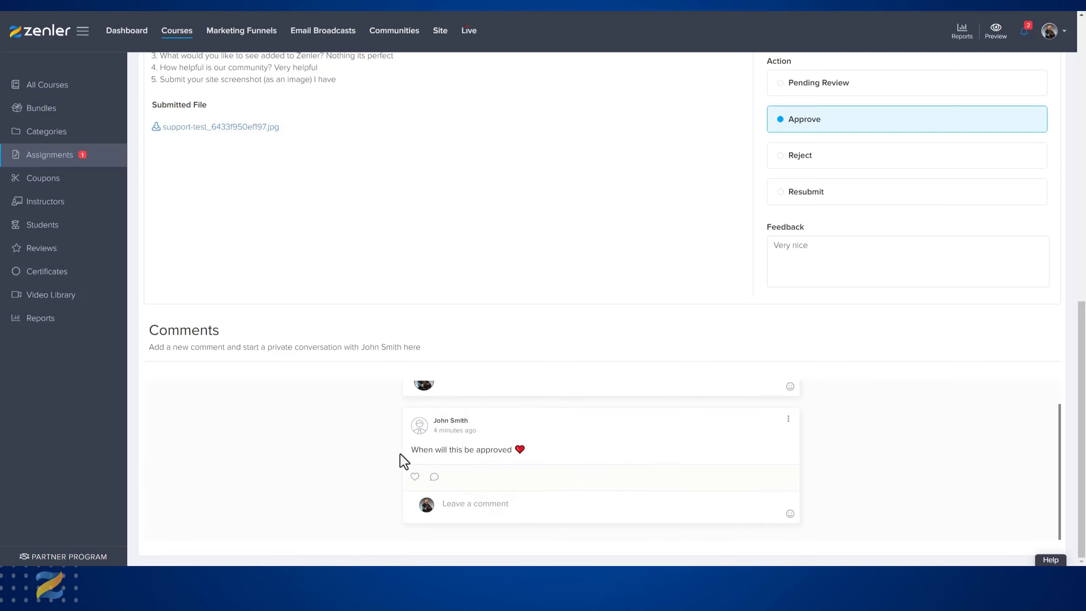
pyautogui.click(465, 506)
pyautogui.write('Its ')
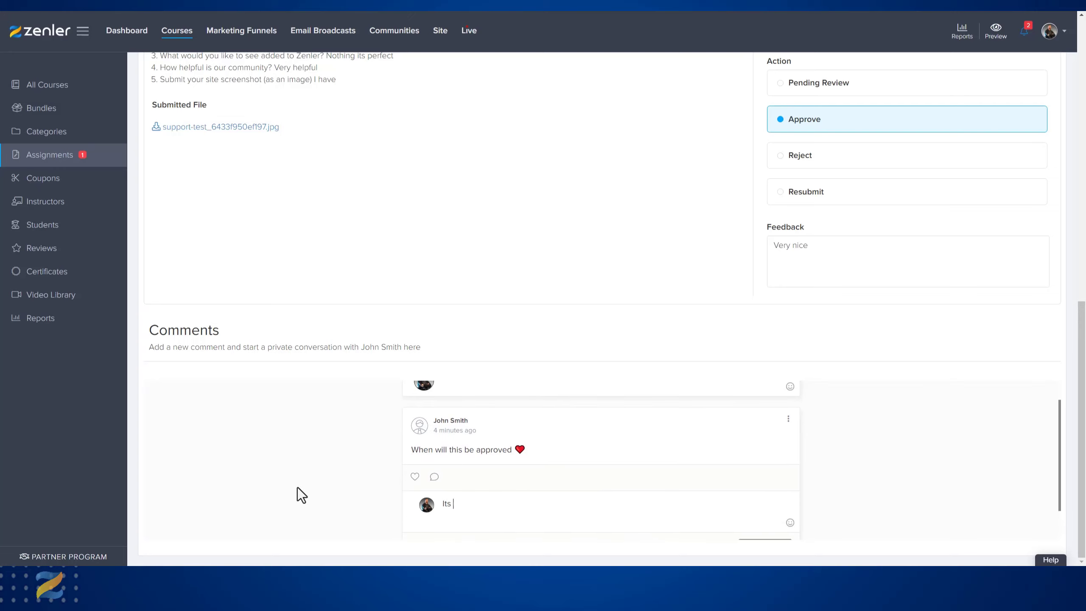
pyautogui.write('done :)')
pyautogui.scroll(-2, 797, 511)
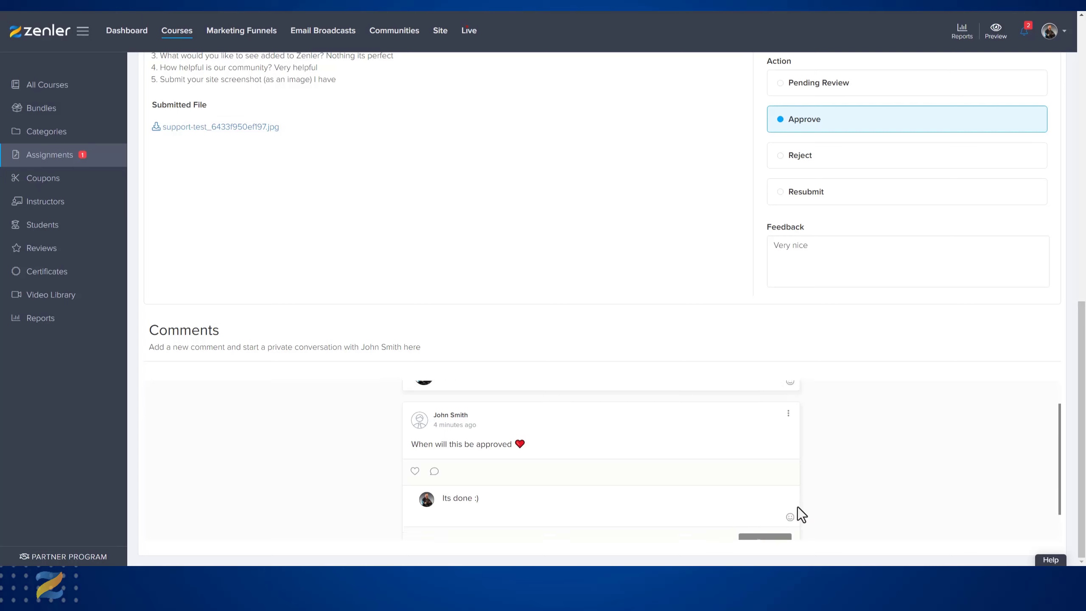
pyautogui.click(763, 511)
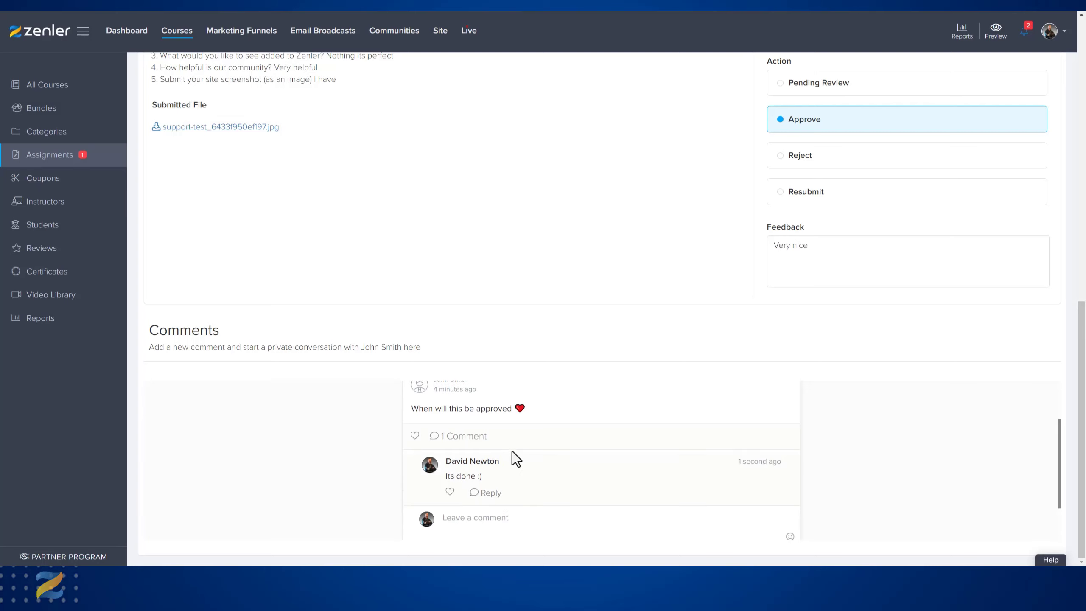
# Return to the Assignments overview and check the submission's status and the pending review count
pyautogui.scroll(5, 394, 295)
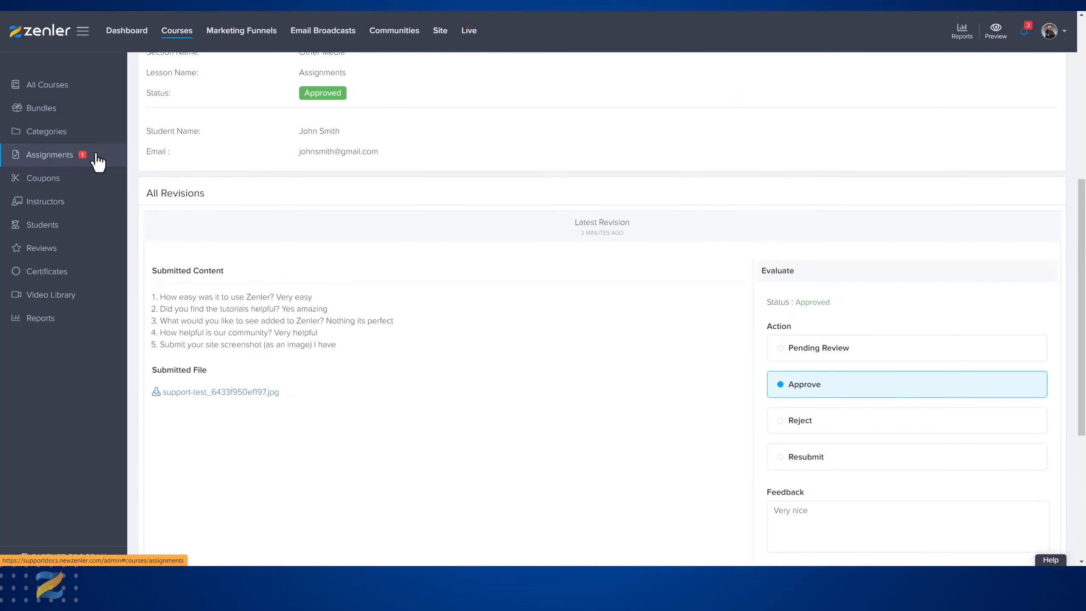
pyautogui.click(61, 157)
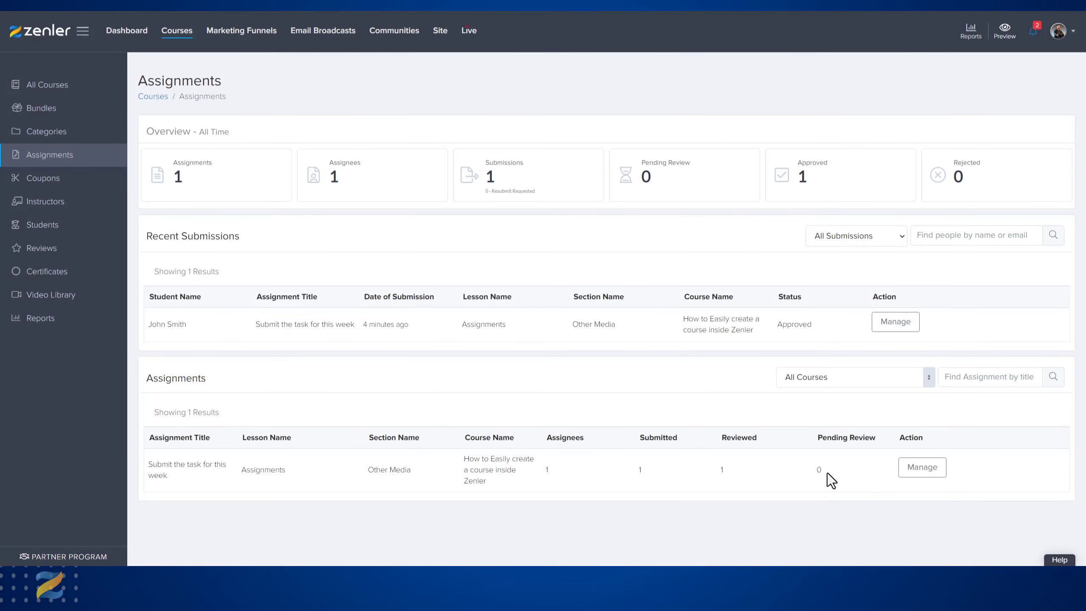
pyautogui.moveTo(816, 327); pyautogui.dragTo(774, 329)
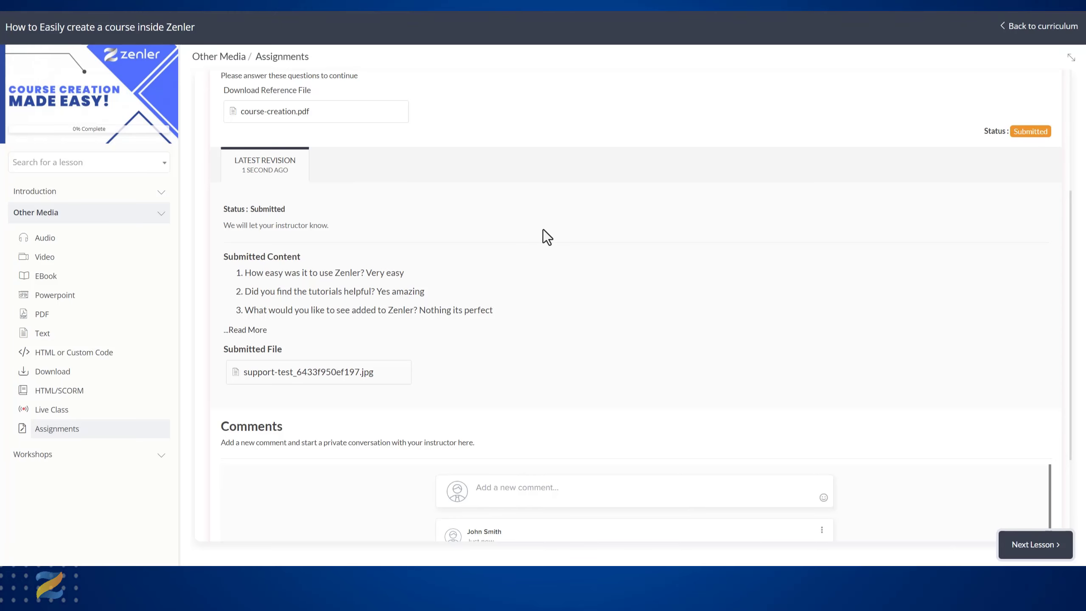
# Reload the assignment lesson in the student's course view and check the review status and instructor feedback under the latest revision
pyautogui.press('F5')
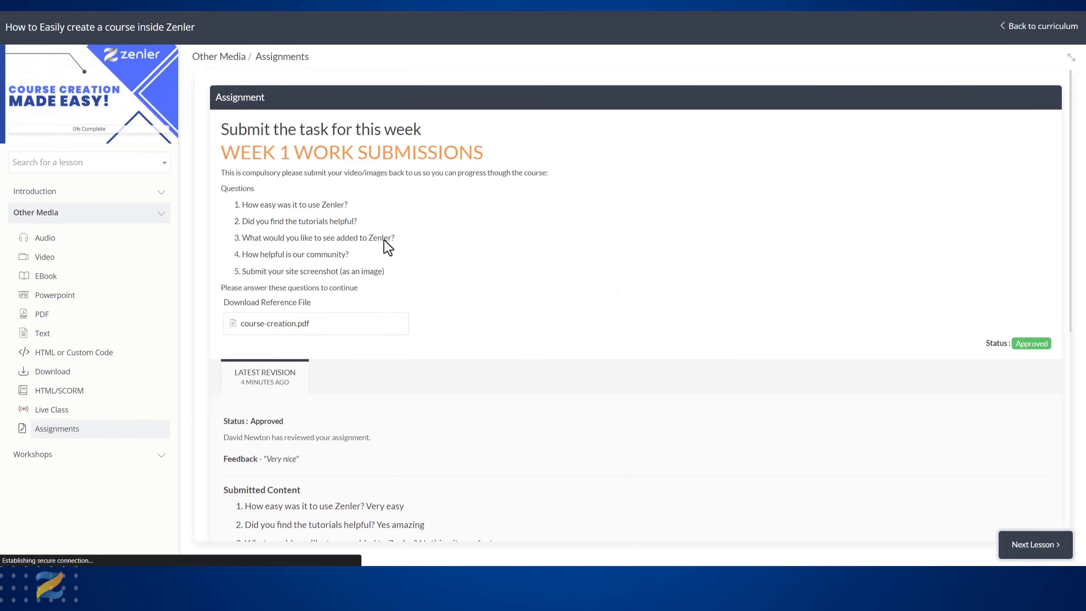
pyautogui.scroll(-5, 538, 220)
pyautogui.moveTo(283, 209); pyautogui.dragTo(391, 226)
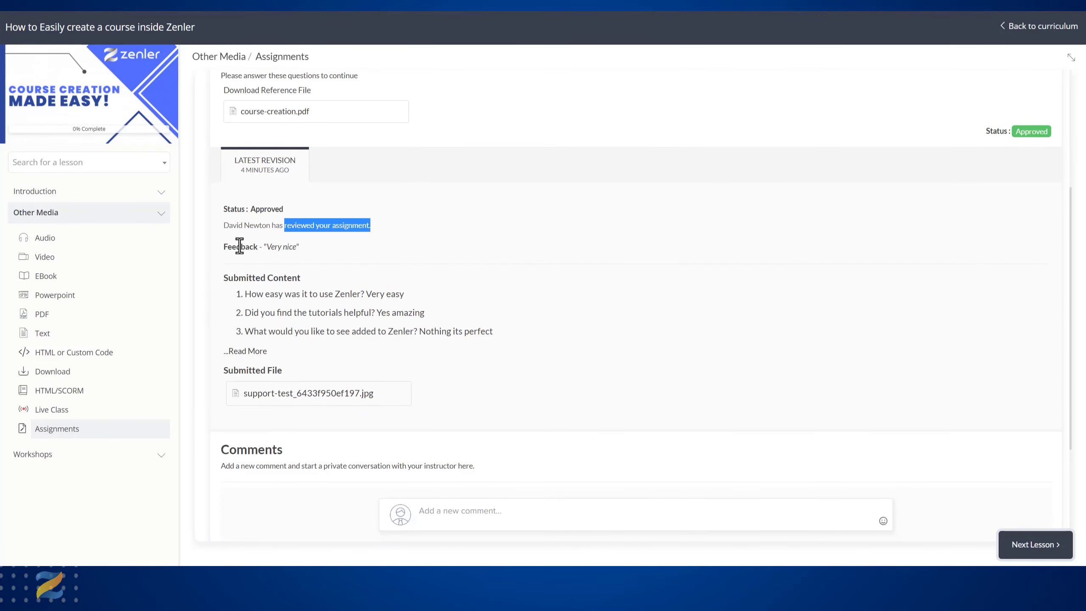
pyautogui.moveTo(266, 247); pyautogui.dragTo(302, 248)
pyautogui.click(509, 241)
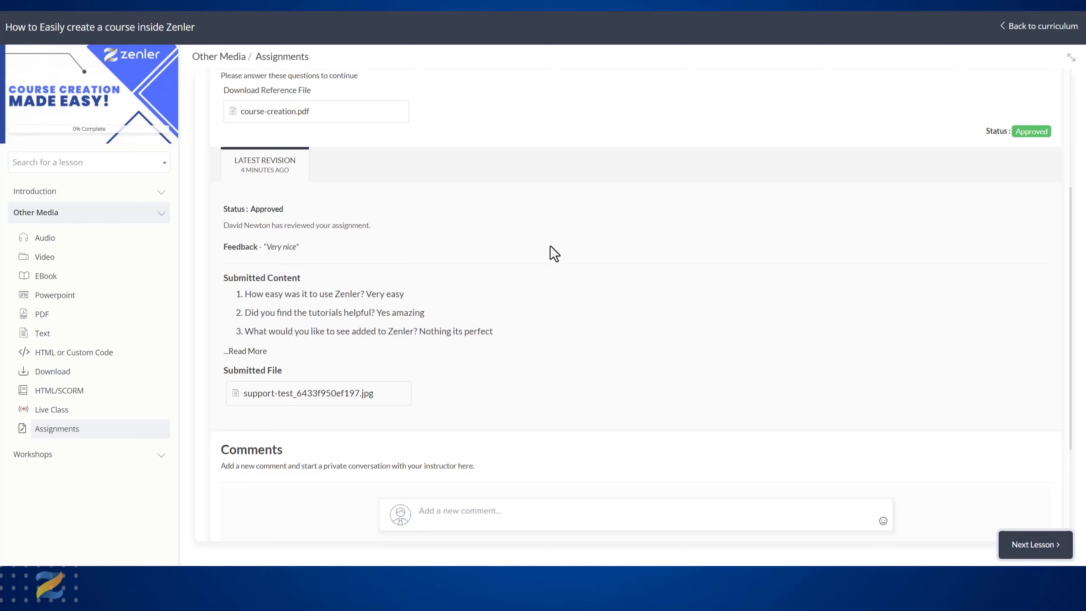
# Expand the lesson's comments as the student and read the instructor's reply to the approval question
pyautogui.scroll(-4, 551, 248)
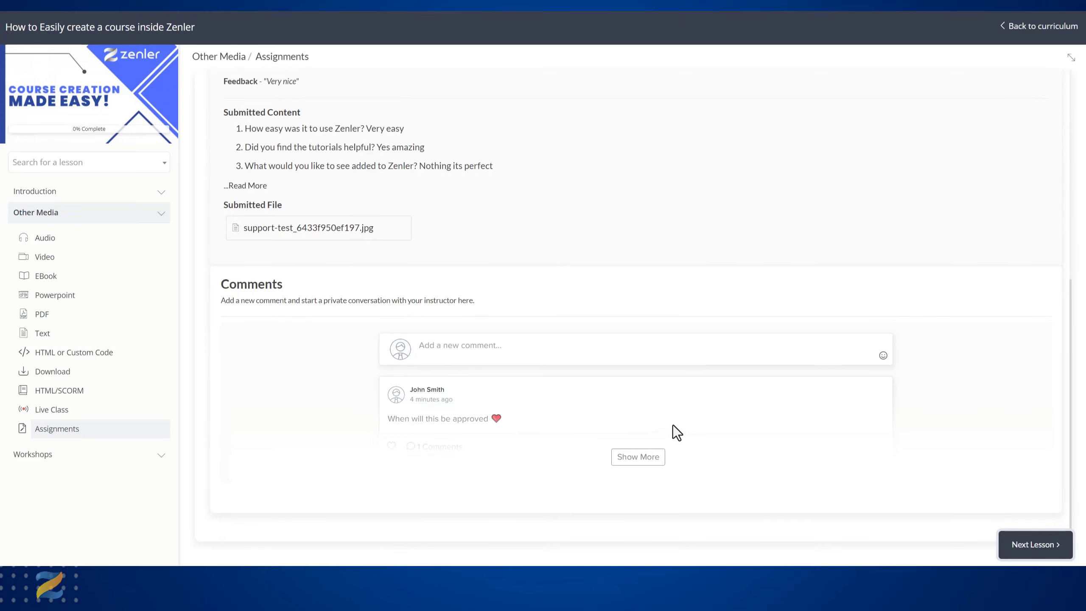
pyautogui.click(635, 457)
pyautogui.scroll(-2, 535, 420)
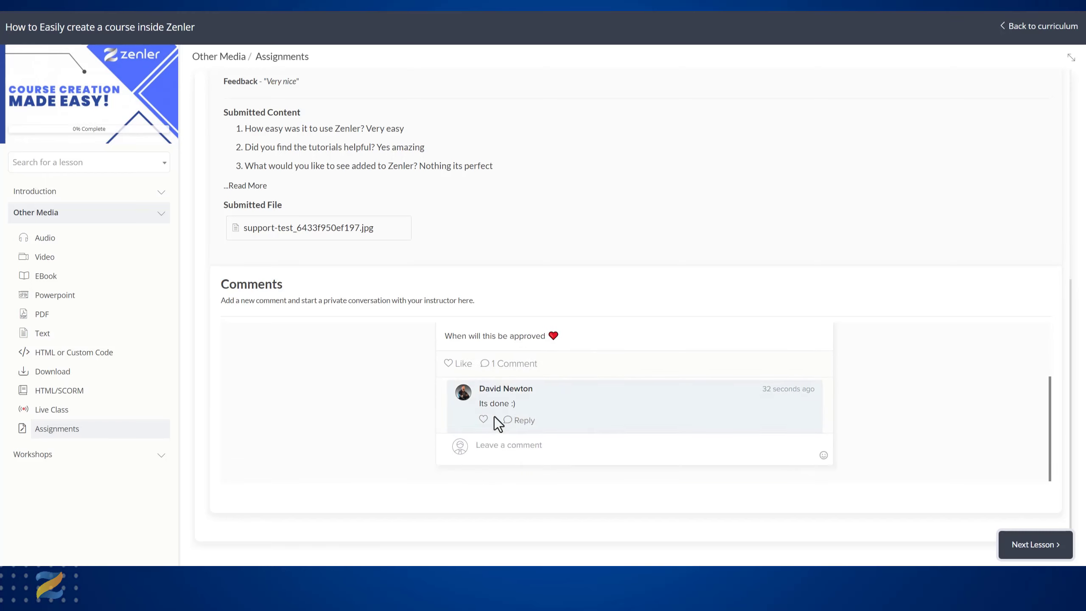
pyautogui.scroll(2, 543, 414)
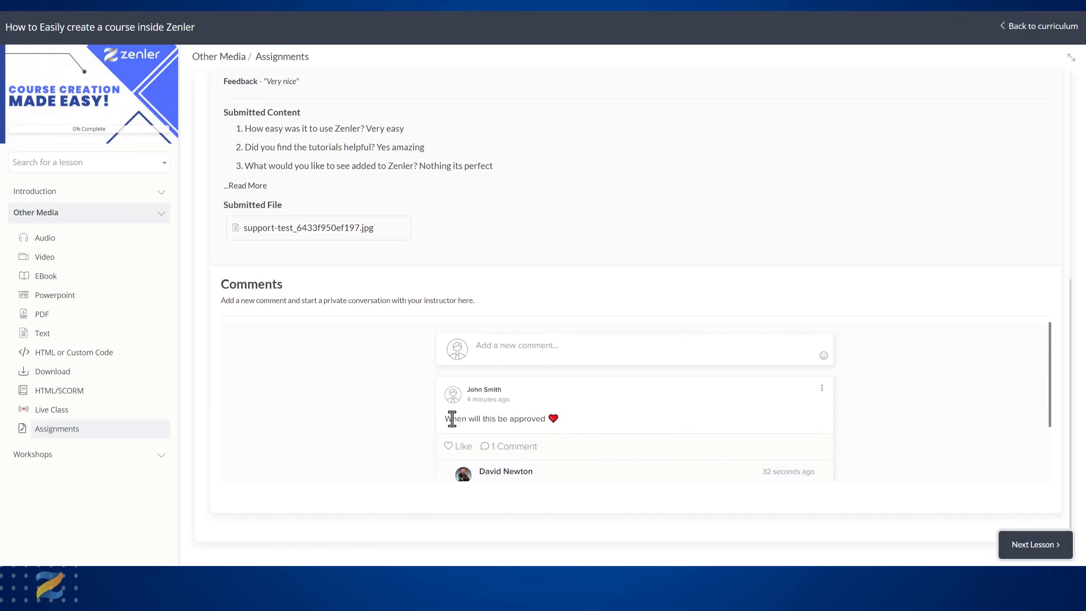
pyautogui.scroll(-2, 549, 419)
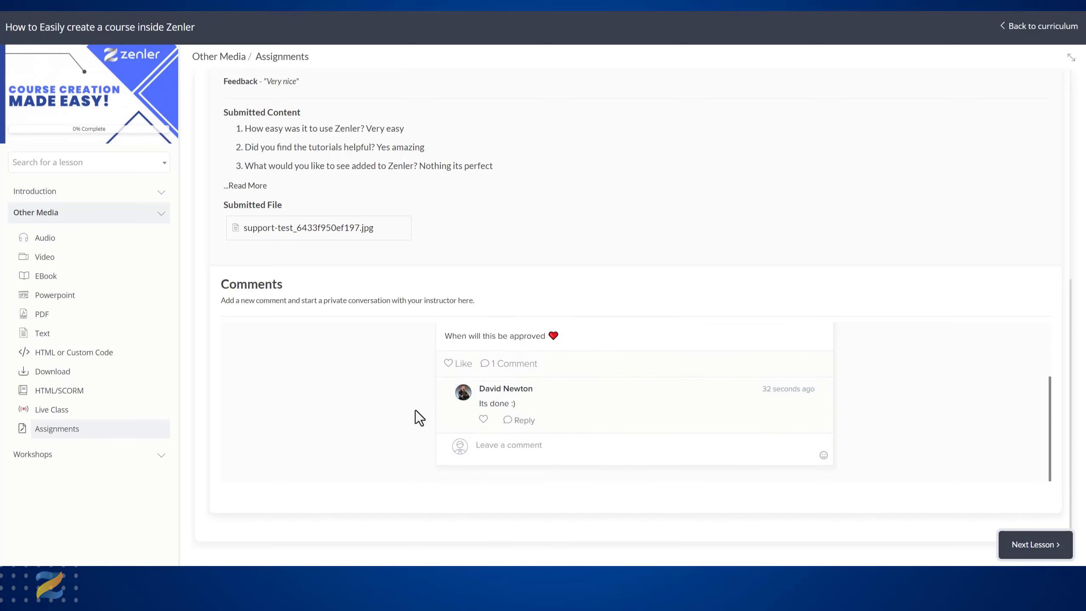
pyautogui.scroll(2, 548, 418)
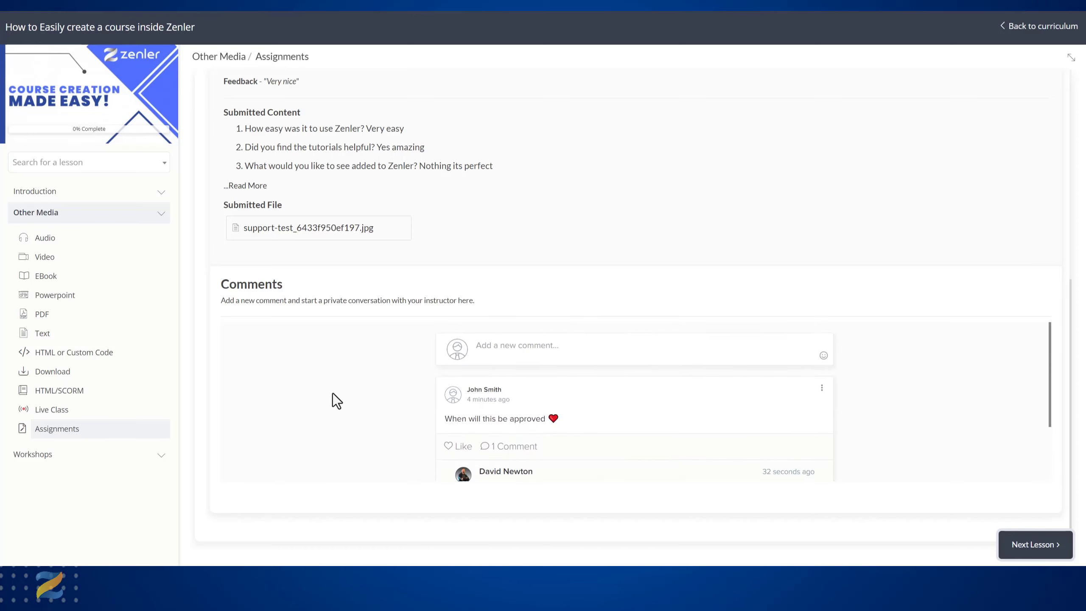
pyautogui.scroll(6, 381, 442)
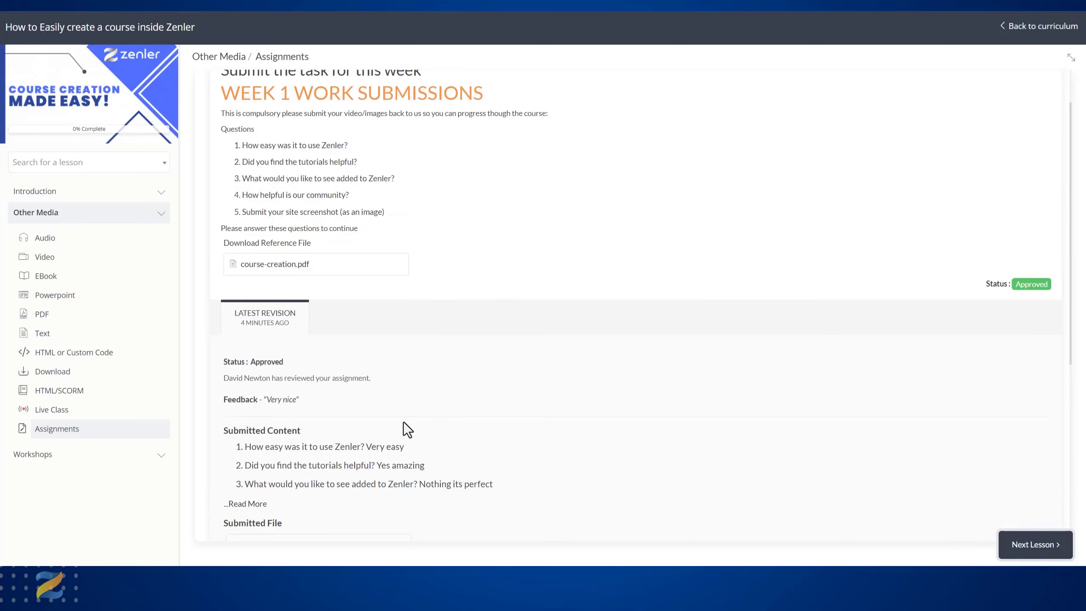
pyautogui.scroll(1, 577, 380)
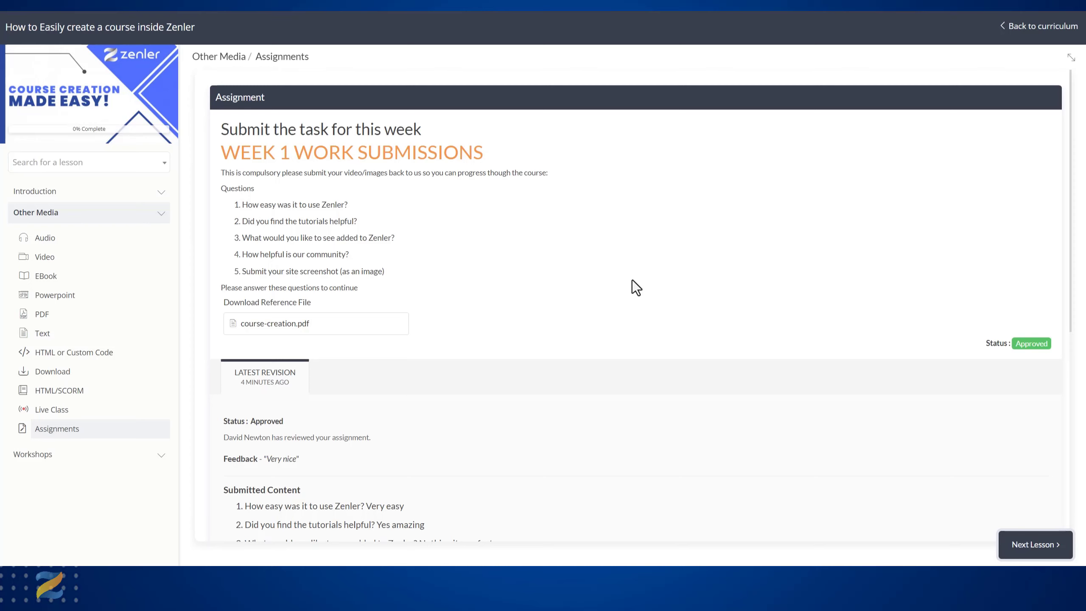
pyautogui.scroll(-3, 633, 281)
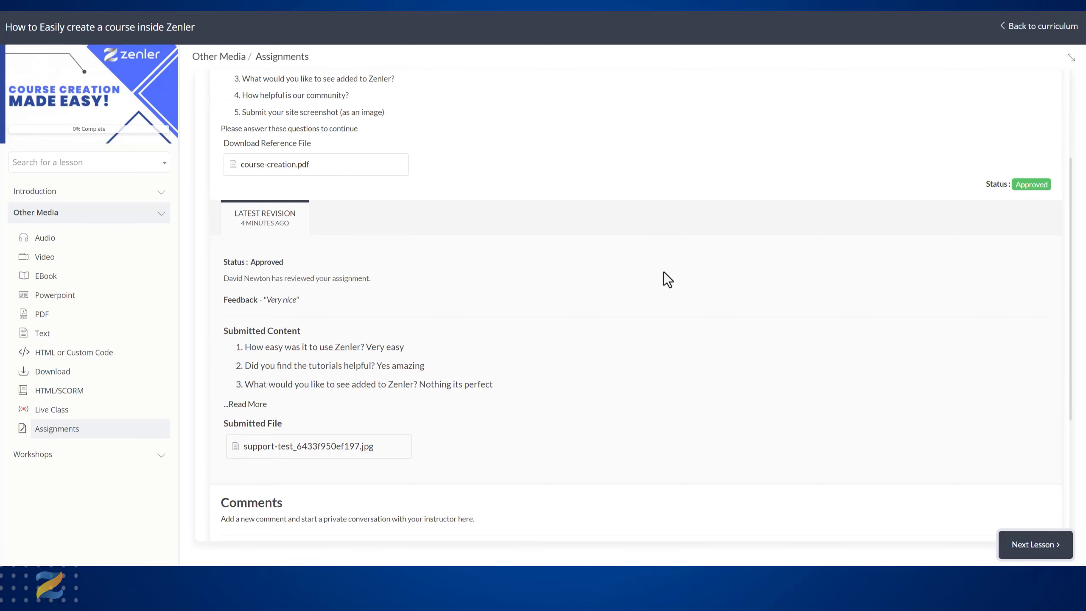
pyautogui.scroll(-4, 663, 273)
pyautogui.scroll(5, 664, 273)
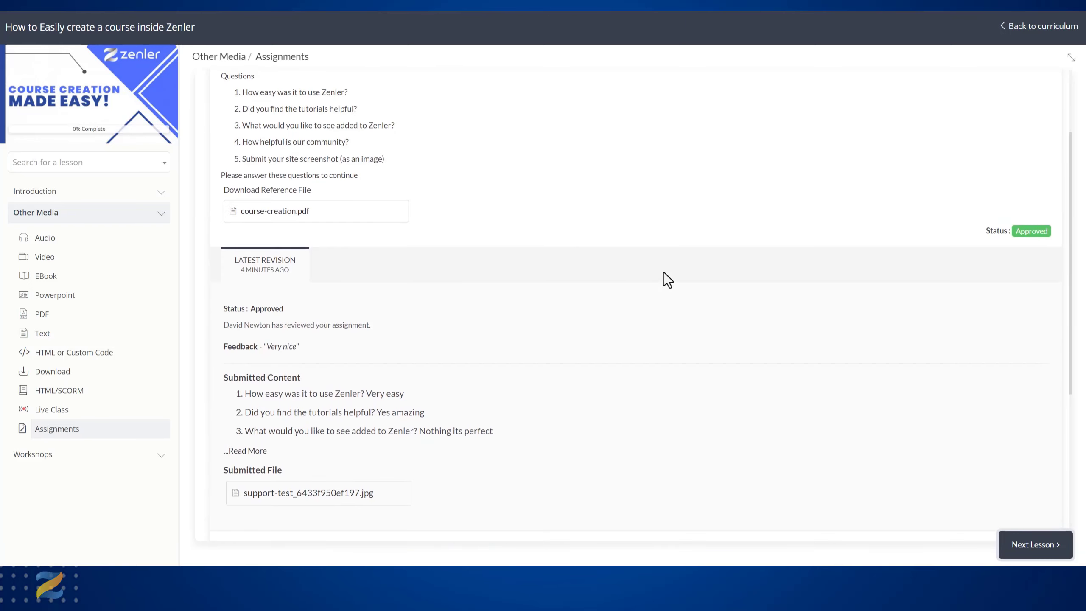
pyautogui.scroll(2, 664, 273)
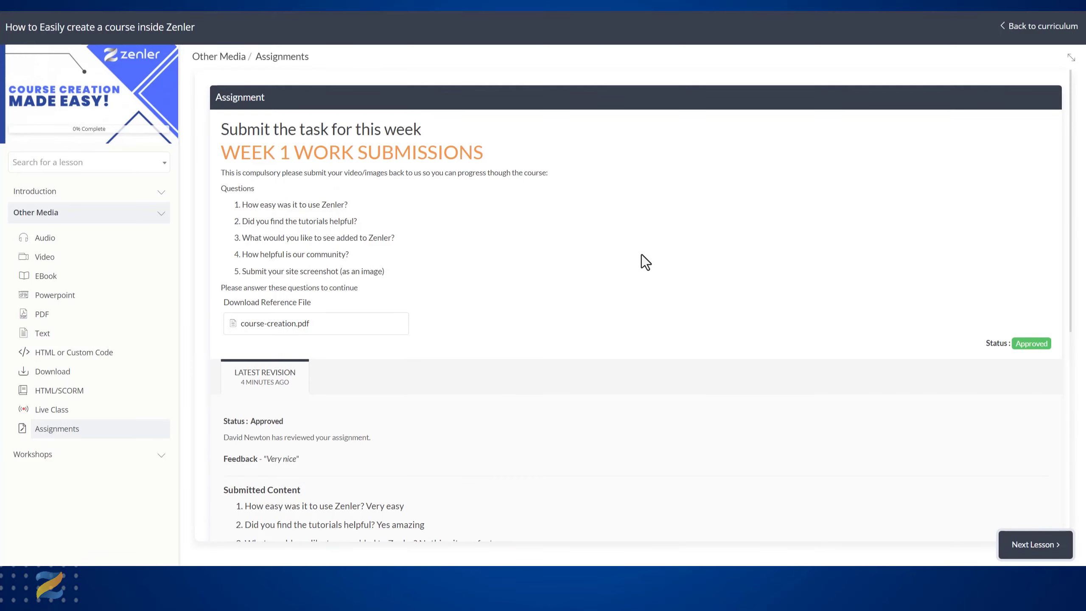